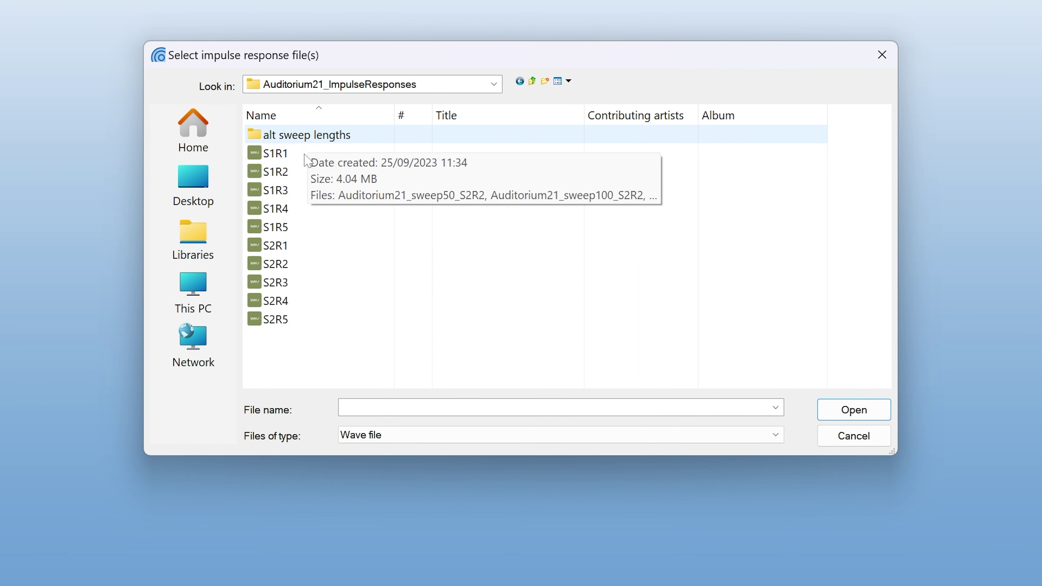
- Cancel the Select impulse response file(s) dialog to return to the empty ODEON window
key("Escape")
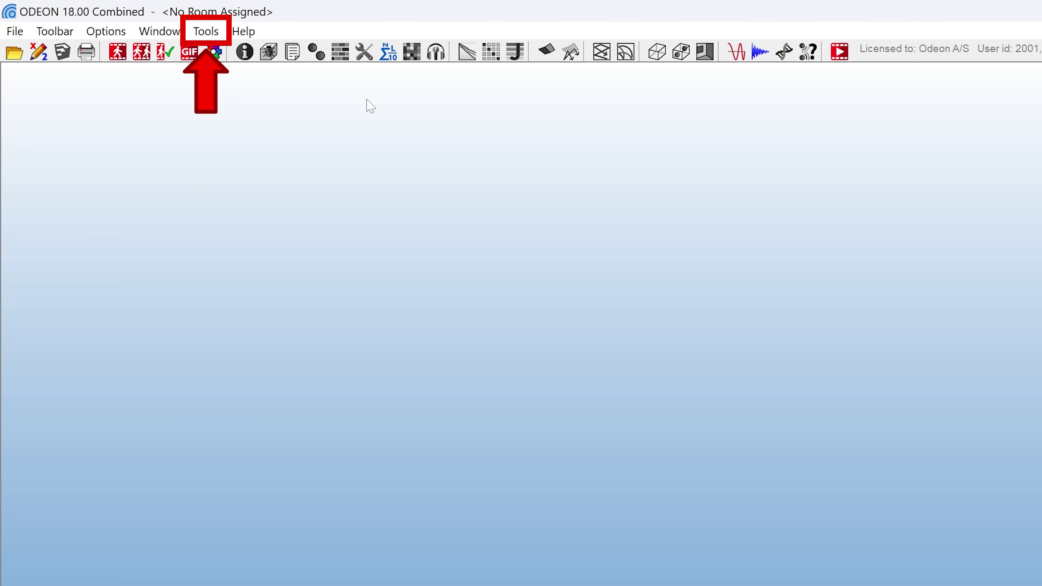
- Load S1R1 from the Auditorium21_ImpulseResponses folder as a measured impulse response
left_click(206, 32)
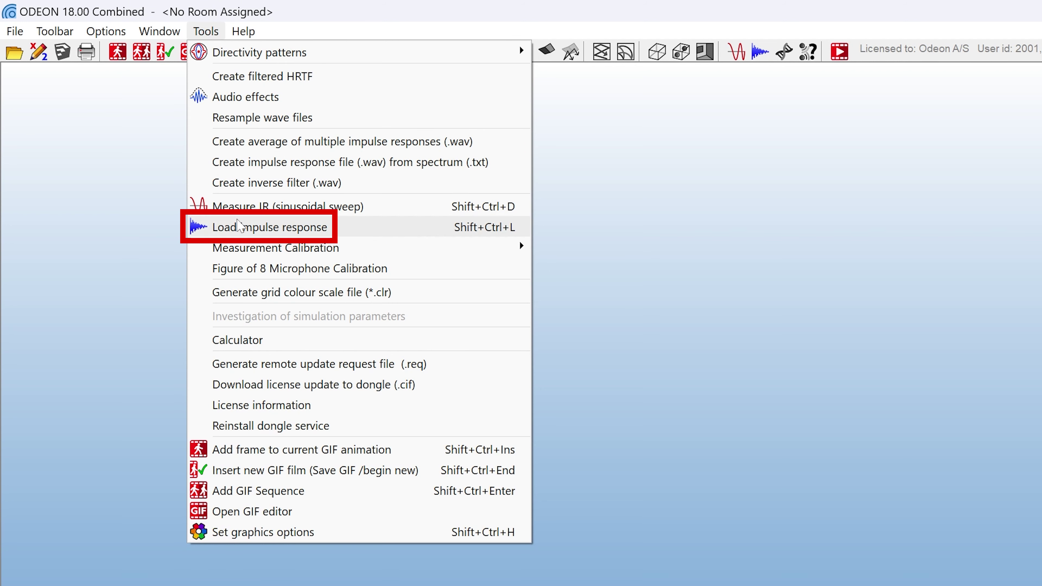
left_click(242, 228)
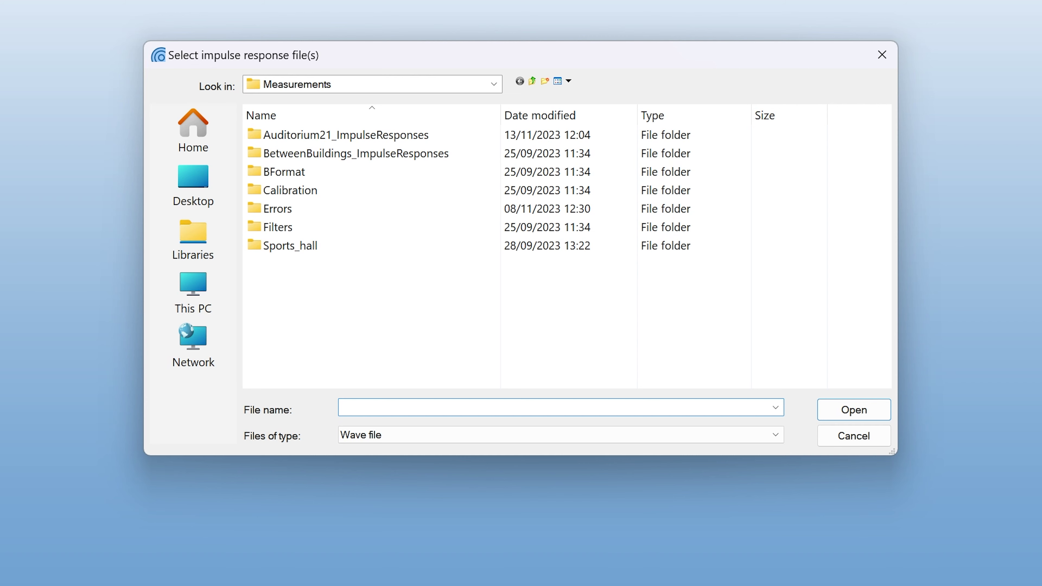
double_click(312, 135)
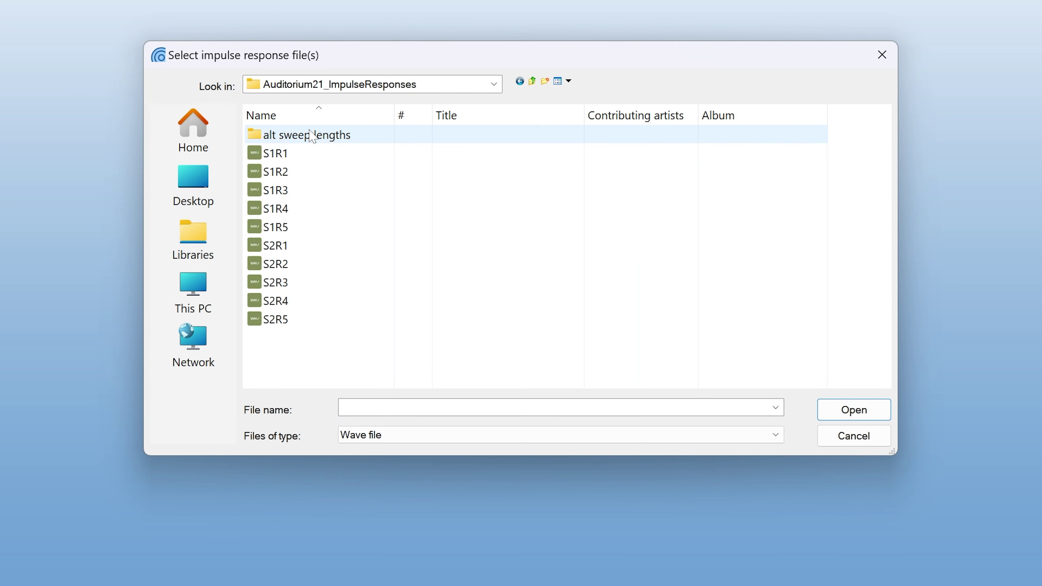
double_click(304, 154)
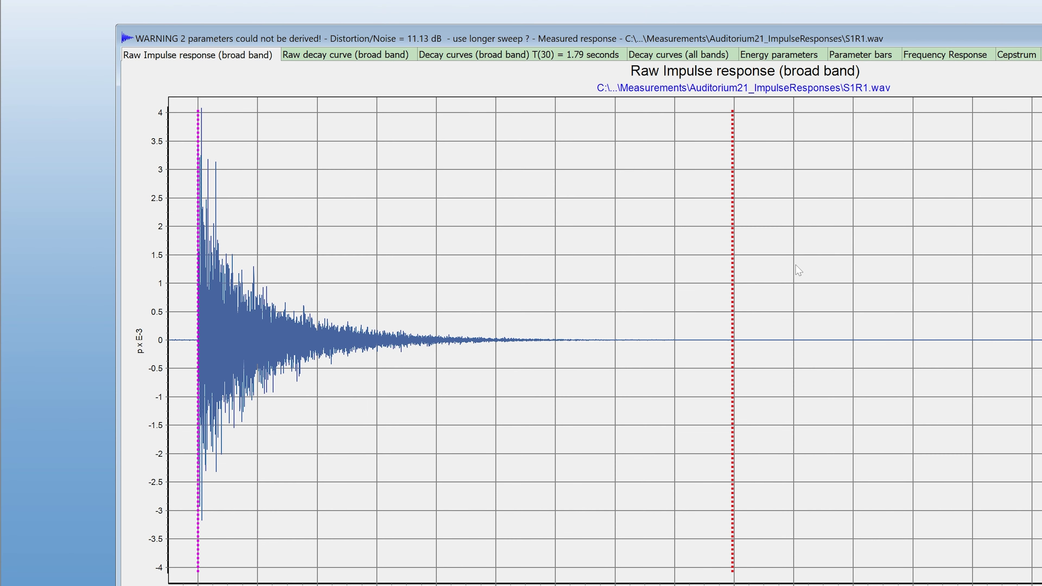
- Review S1R1's raw decay, broad-band and all-band decay curves, and energy parameters
left_click(377, 58)
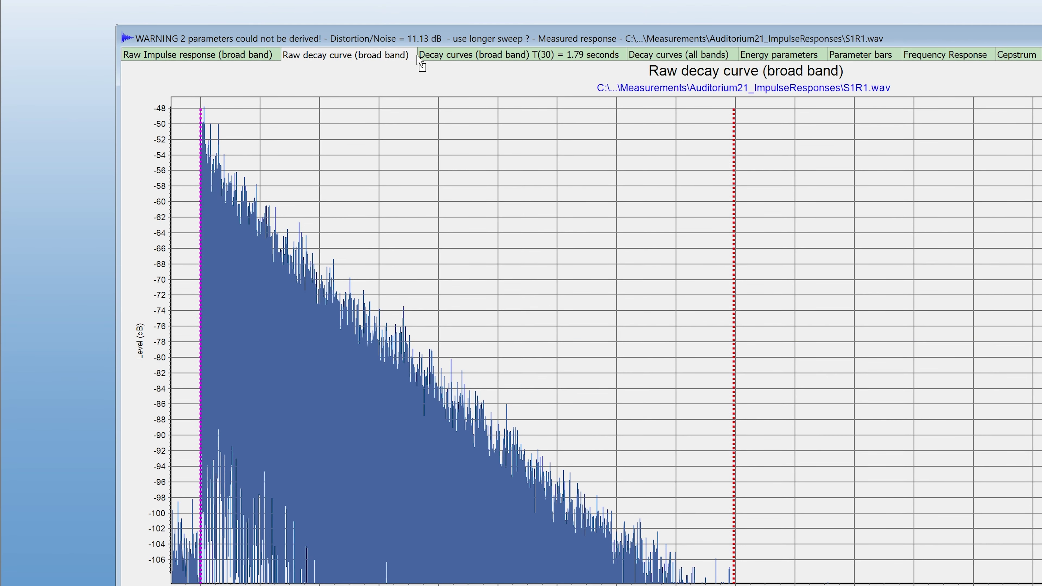
left_click(510, 60)
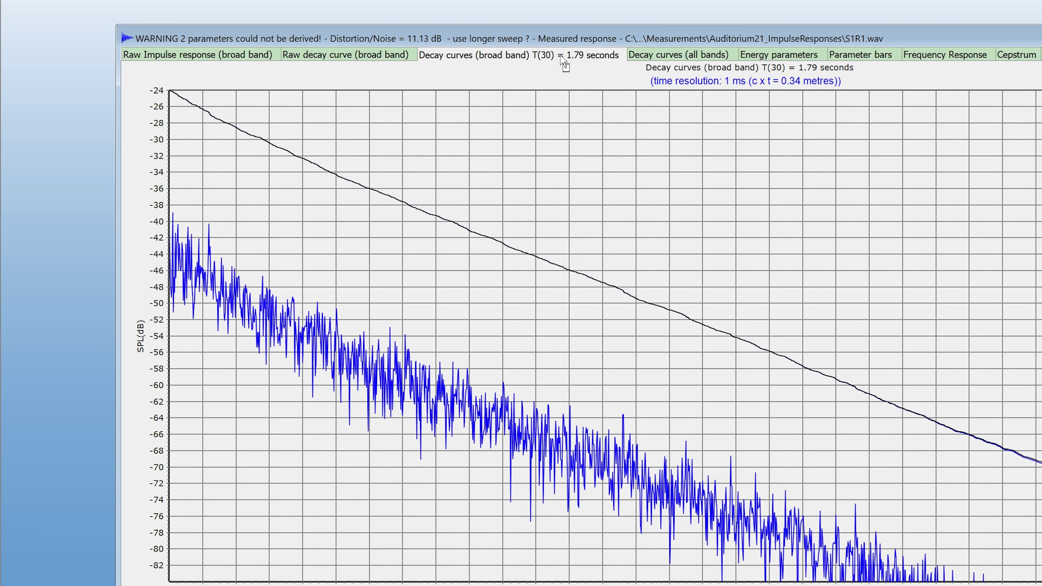
left_click(665, 57)
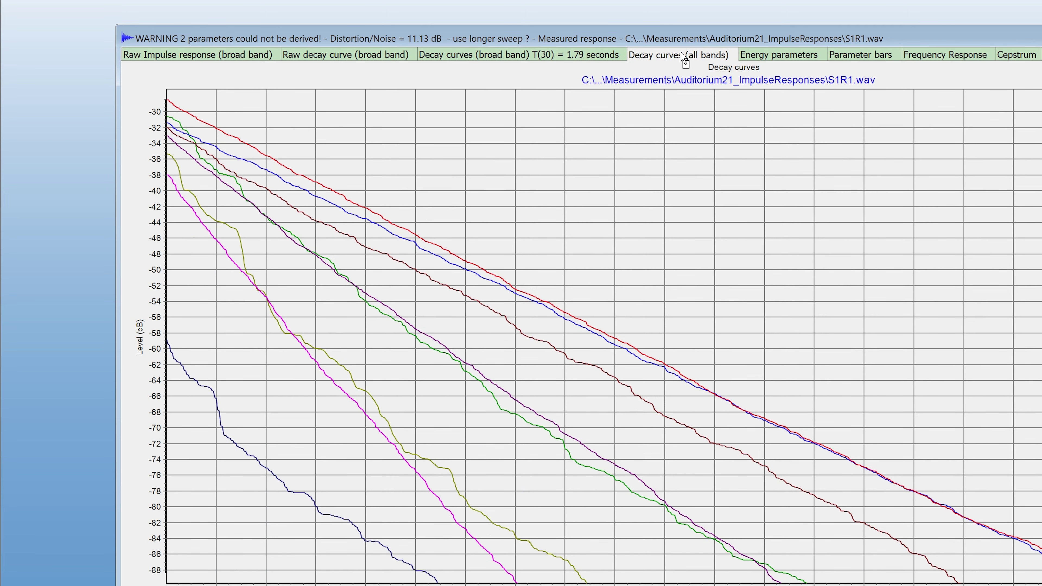
left_click(776, 61)
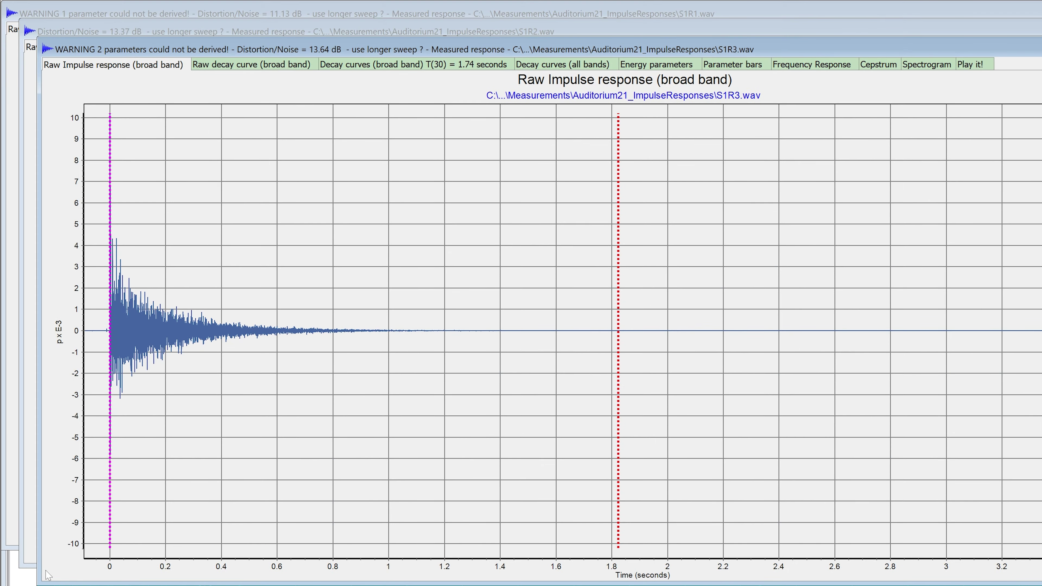
- Check S1R3's energy parameters, then open all ten files S1R1 through S2R5 together
left_click(633, 69)
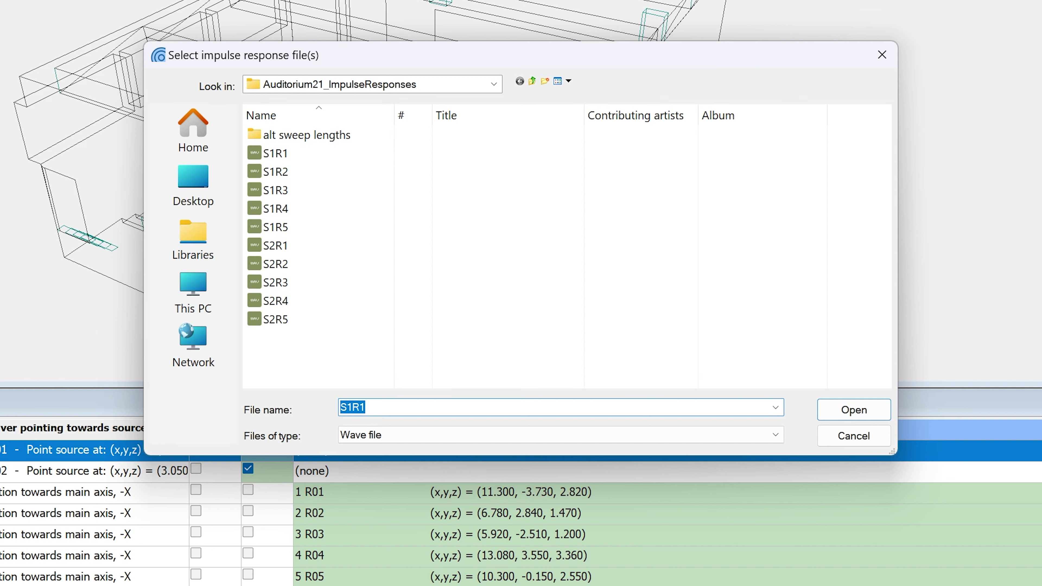
left_click(341, 152)
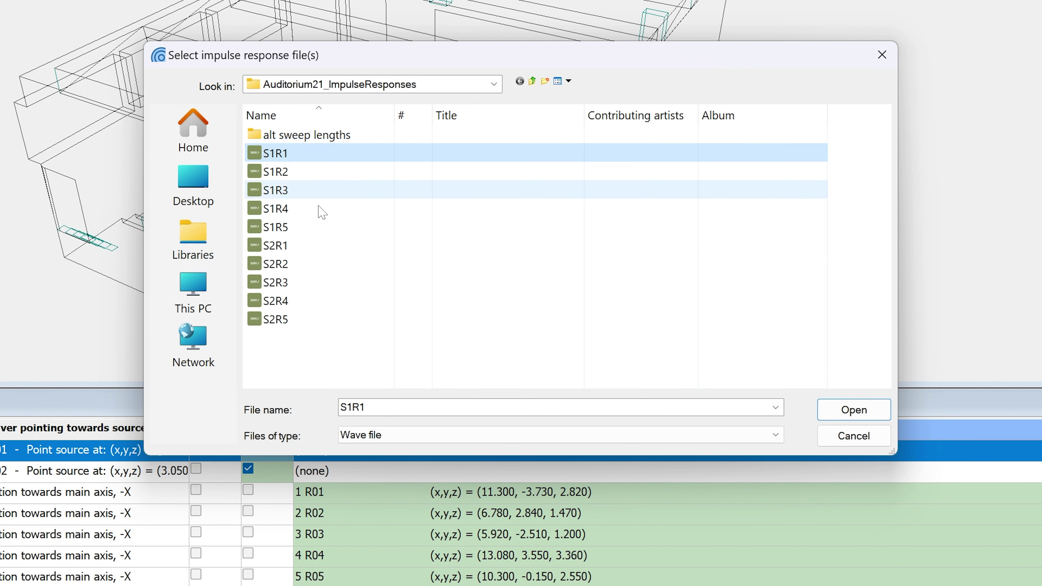
left_click(342, 320, "shift")
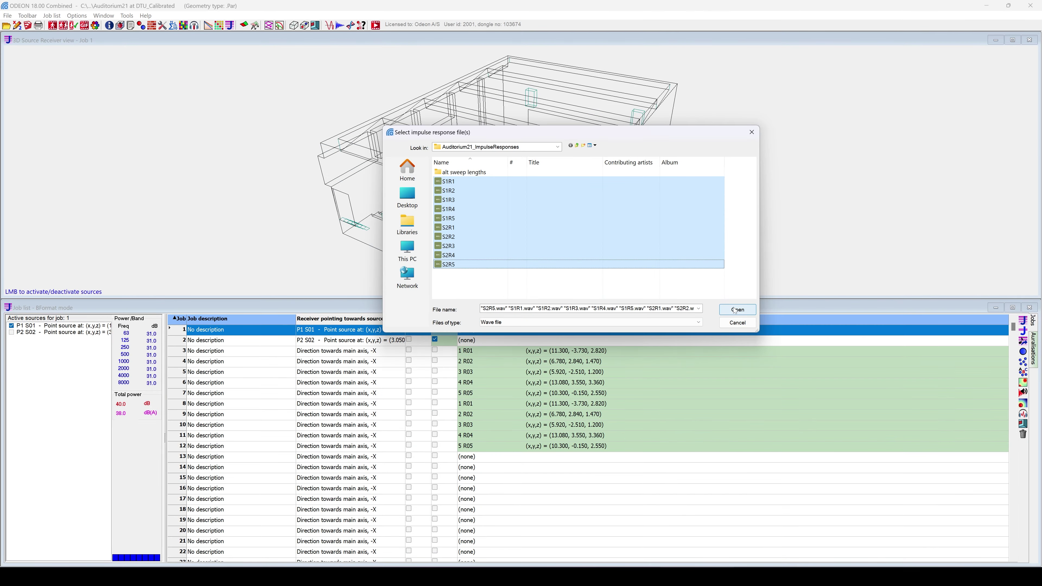
left_click(734, 311)
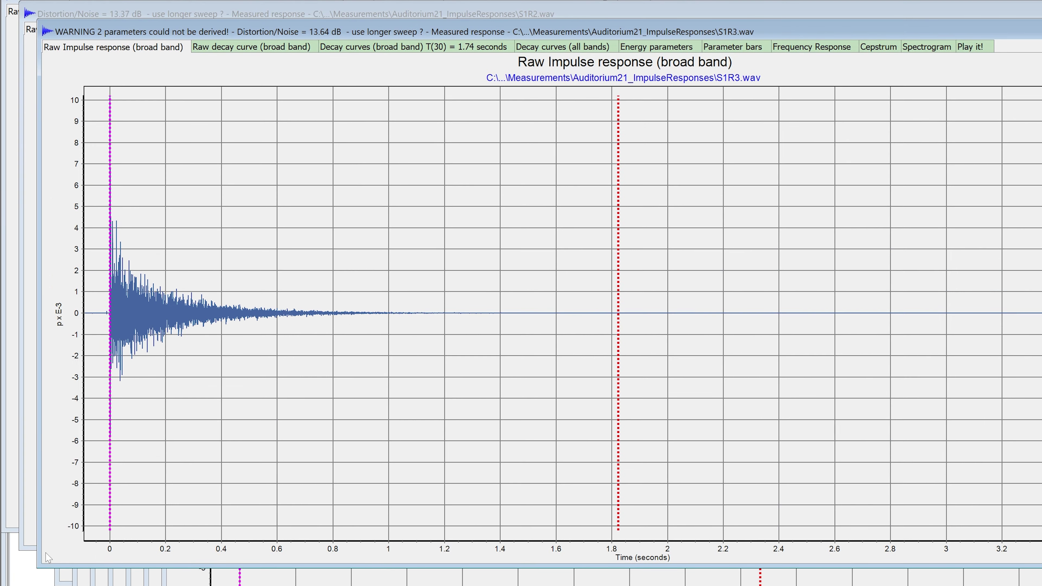
- Review the energy parameter tables of the S1R3 and S1R4 measurements
left_click(632, 51)
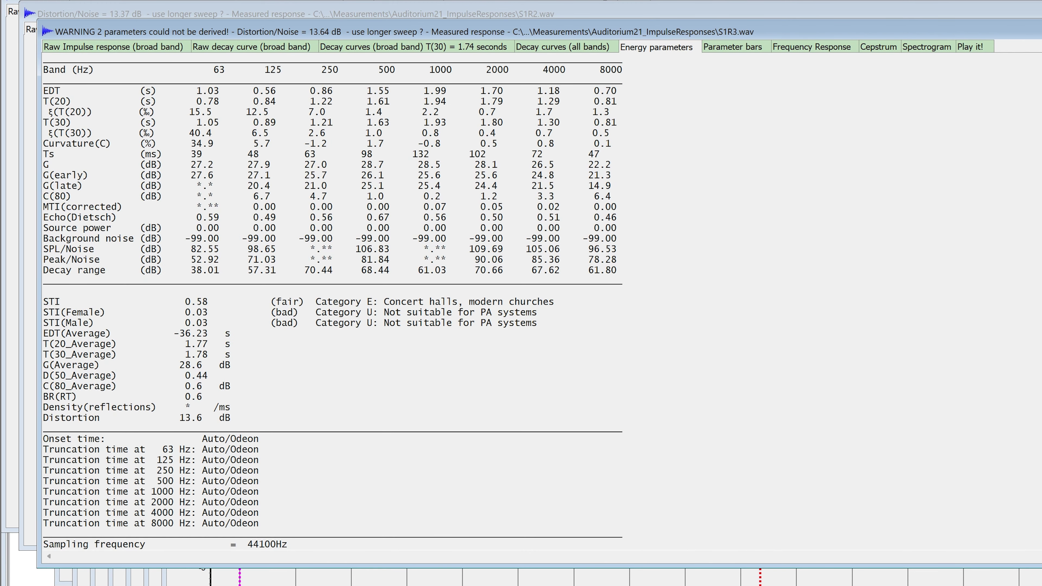
left_click(70, 579)
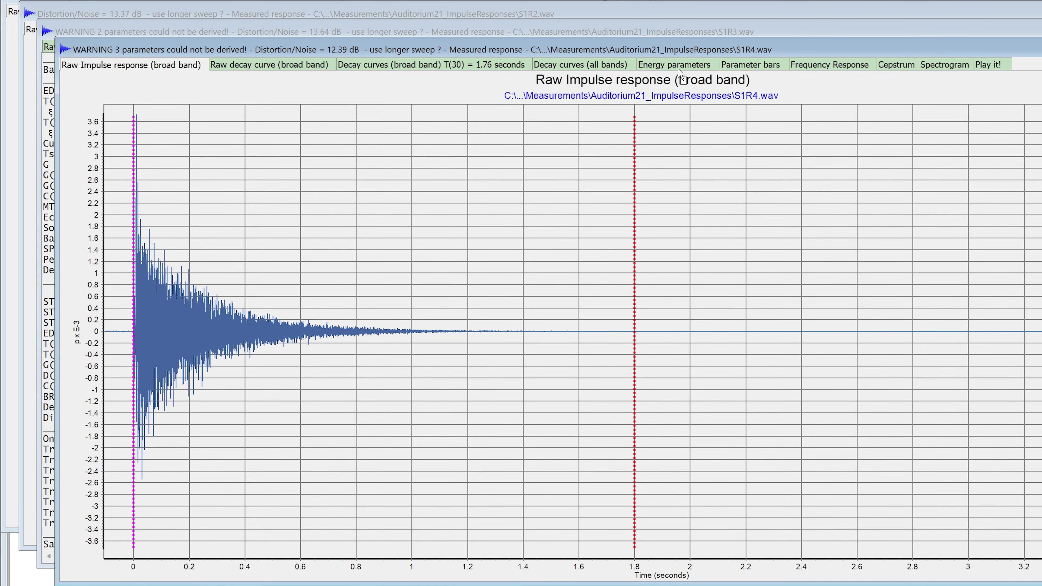
left_click(687, 72)
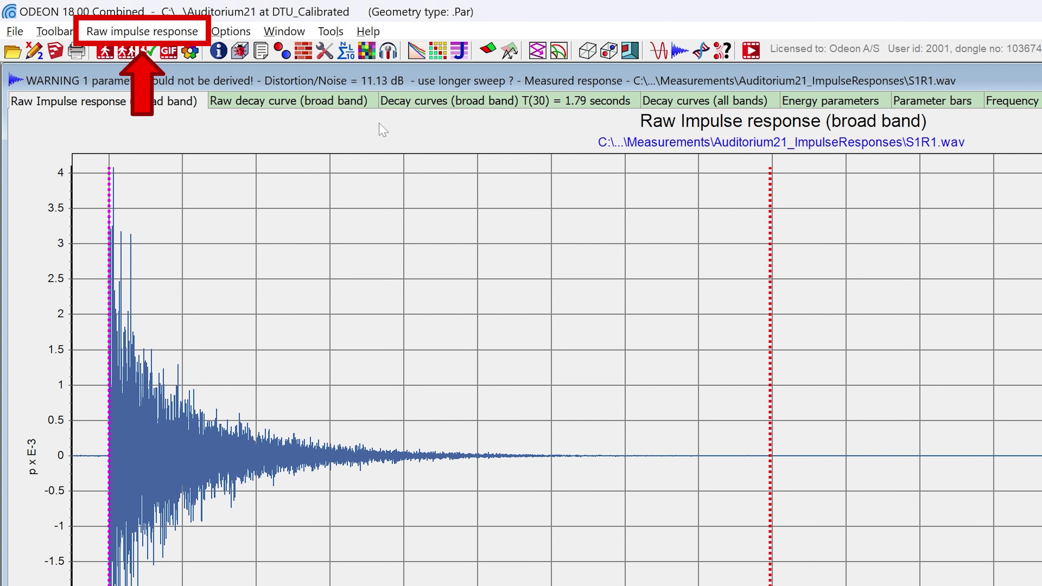
- Add S1R1's measured parameters to multi-point Job 1 at receiver R01
left_click(167, 33)
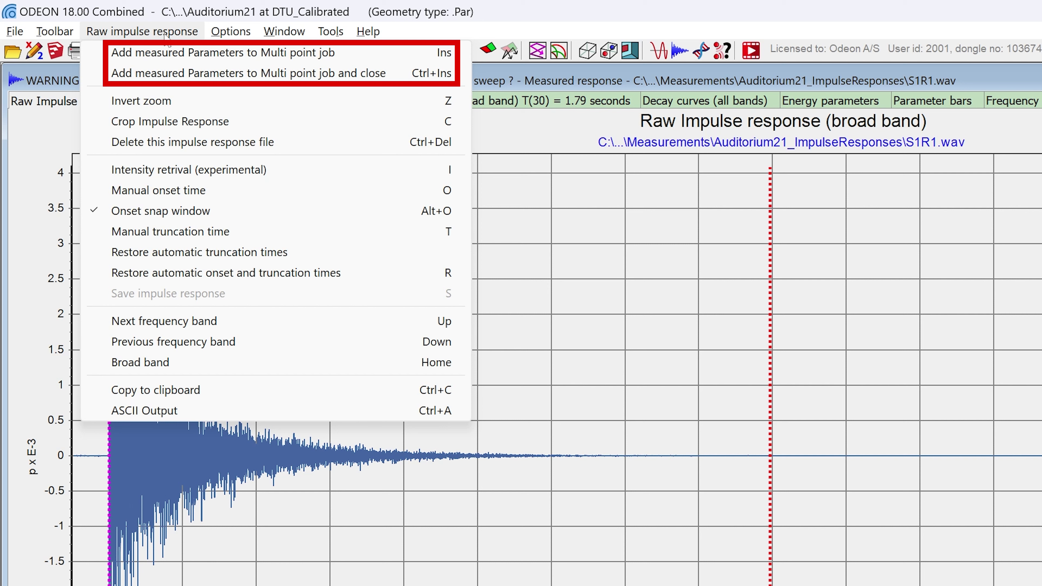
left_click(185, 73)
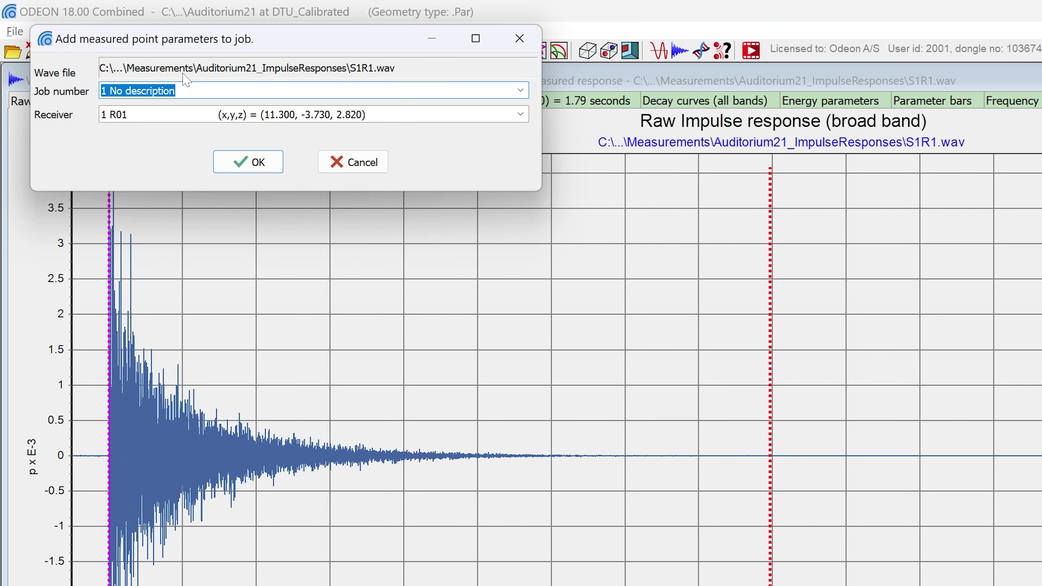
left_click(520, 90)
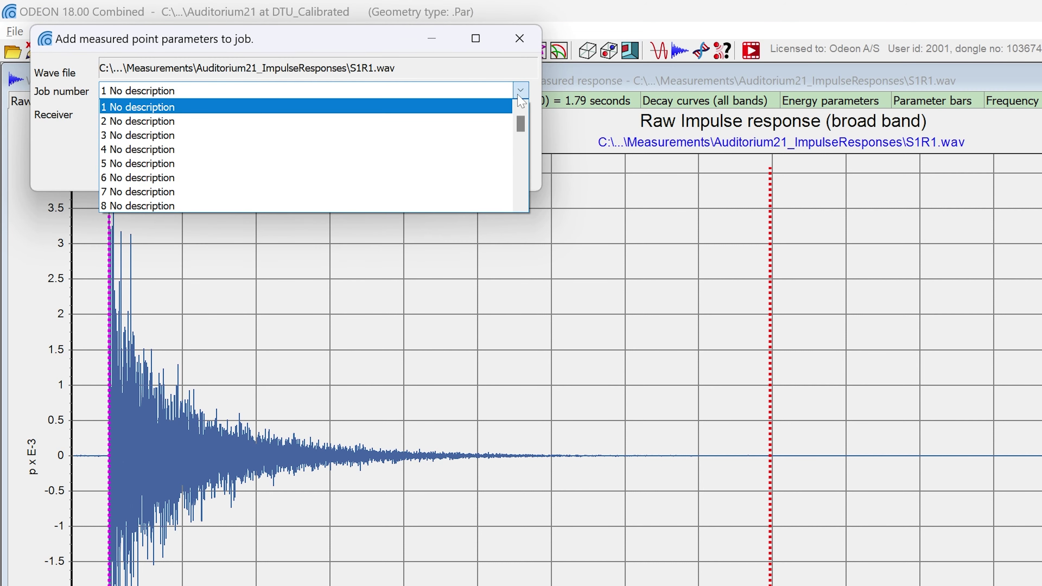
left_click(519, 93)
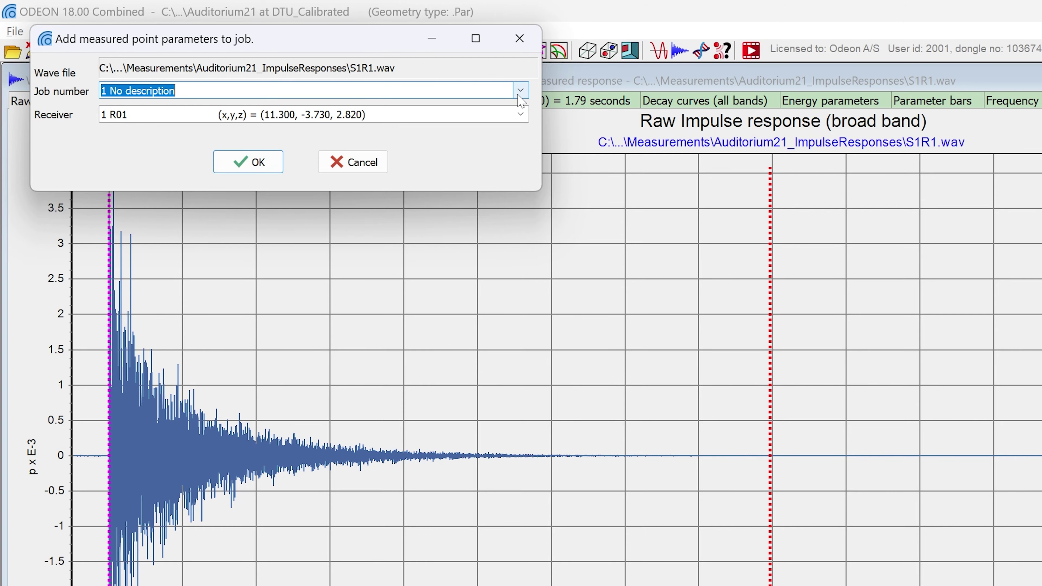
left_click(521, 115)
left_click(524, 118)
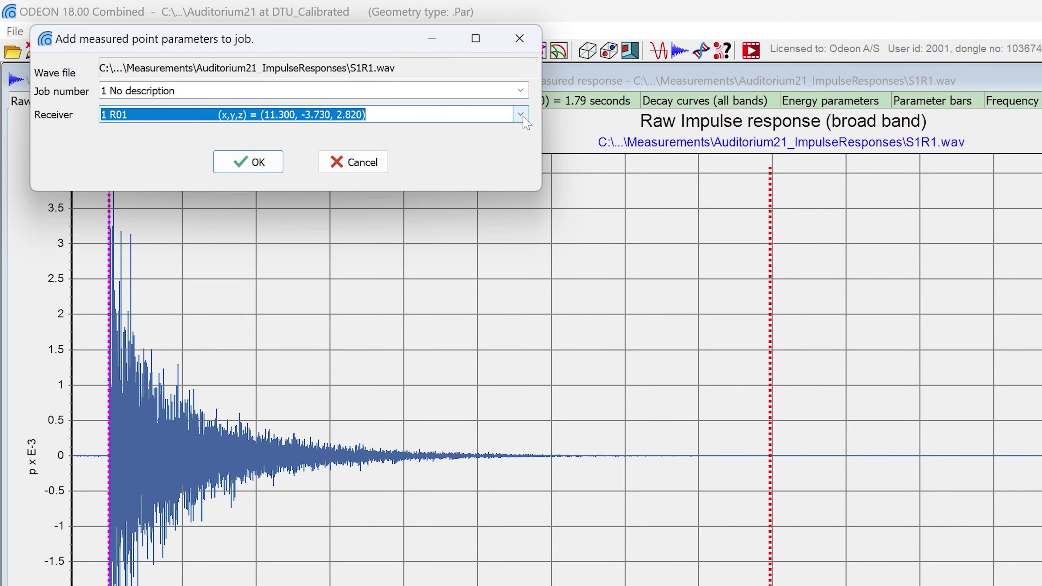
key("Return")
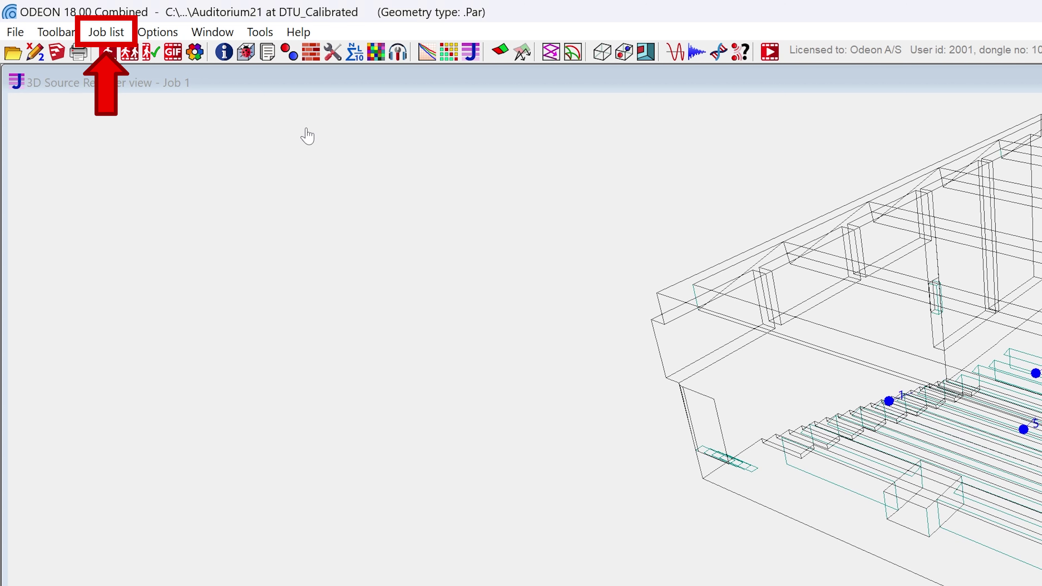
- From the Job list, add measured data from files S1R1–S2R5 to the multi-point jobs
left_click(106, 32)
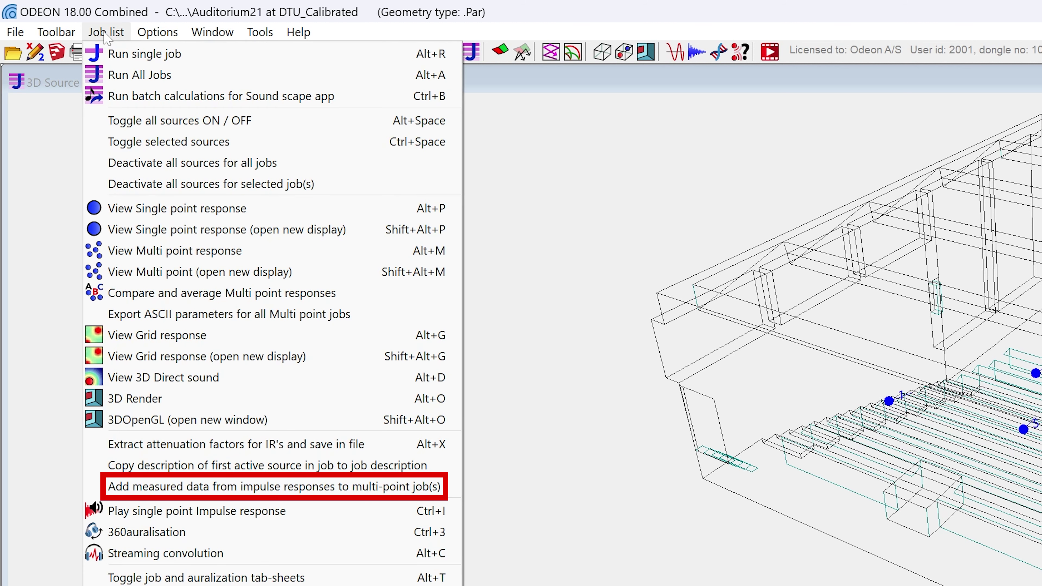
left_click(220, 486)
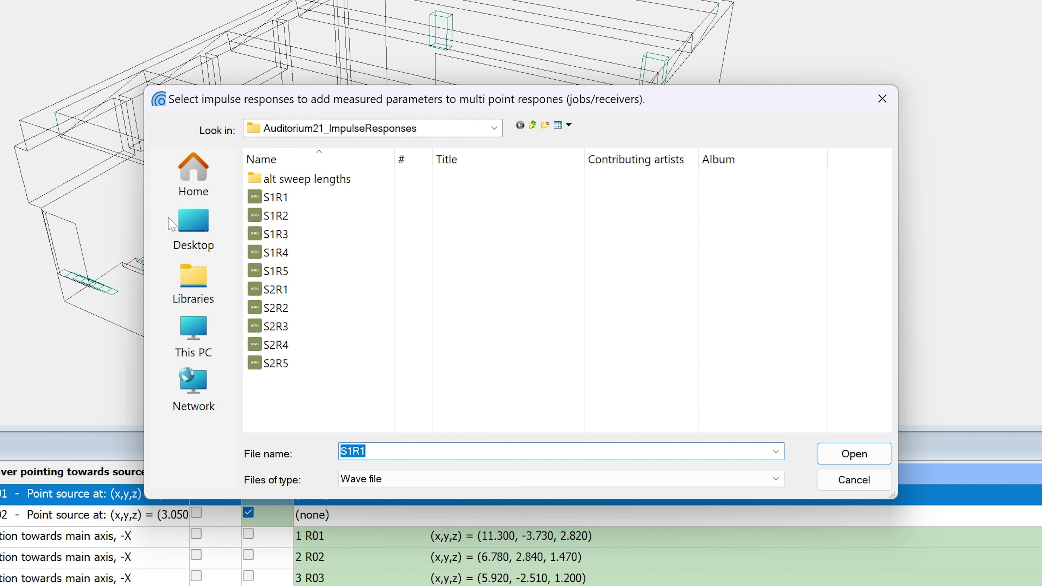
left_click(296, 201)
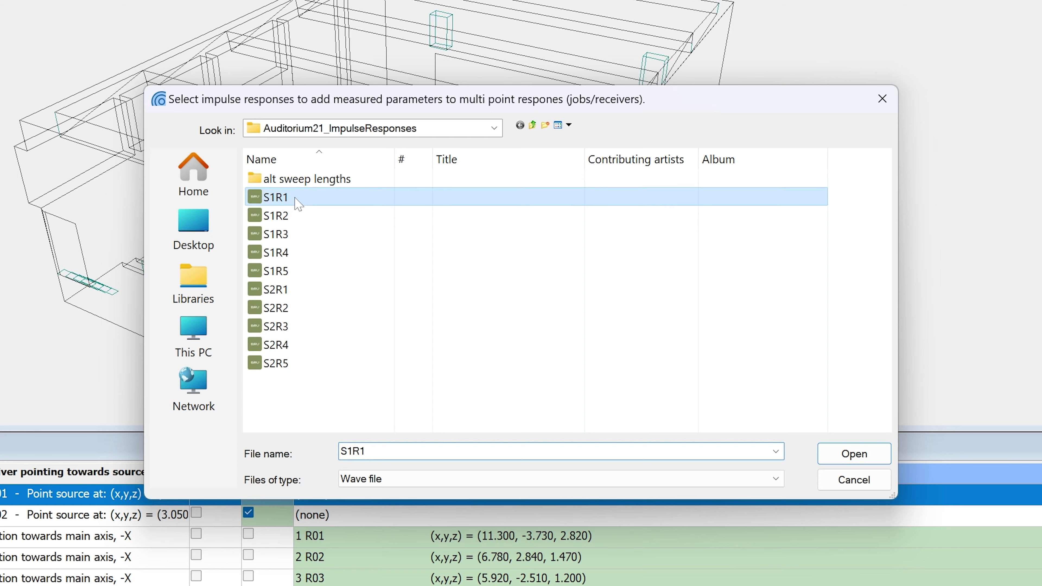
left_click(291, 365, "shift")
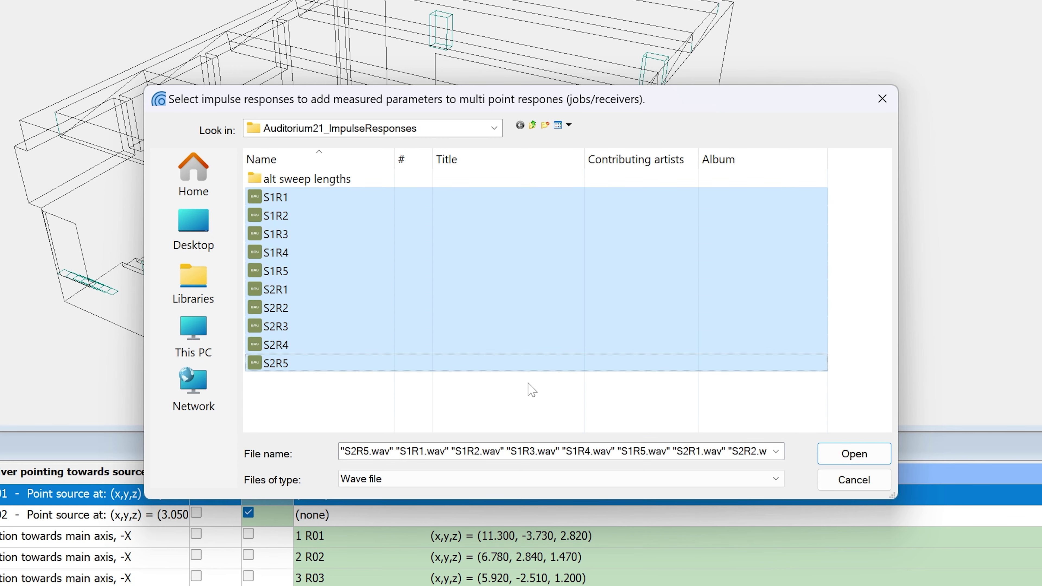
left_click(844, 454)
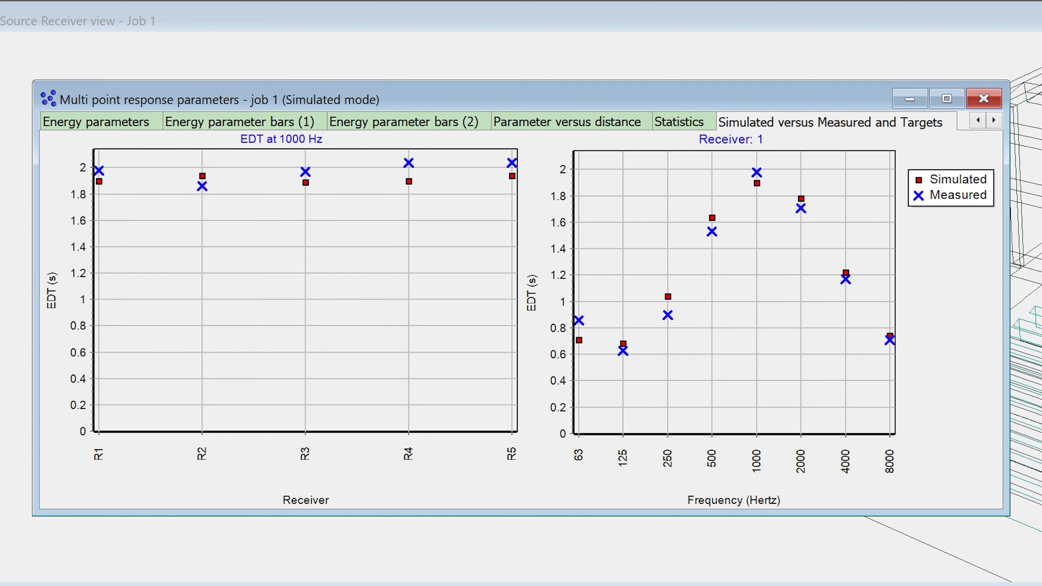
- Step Job 1's simulated-versus-measured plots through T(20), T(30) and Curvature(C)
key("Down")
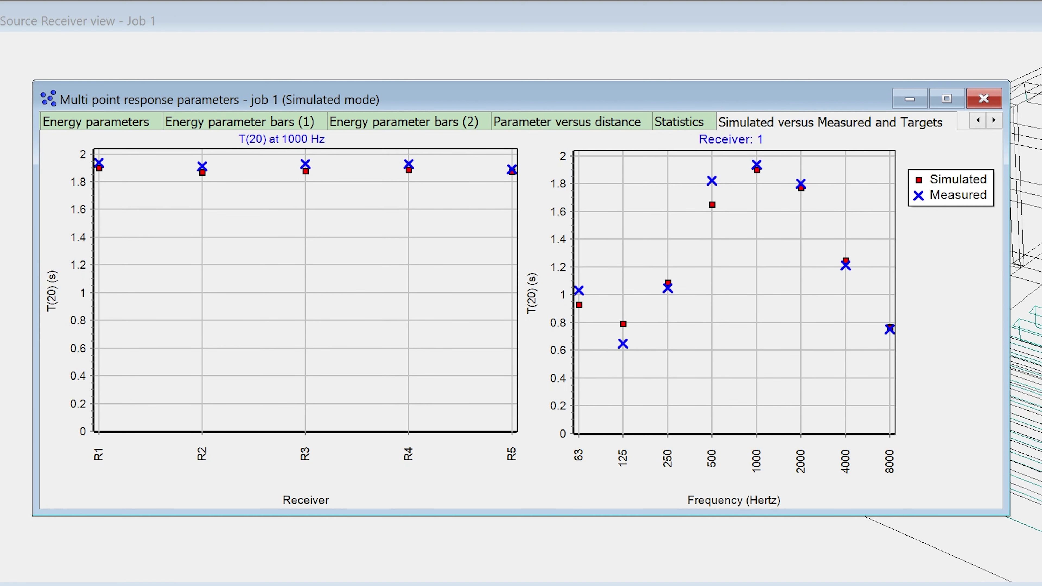
key("Down")
key("Down")
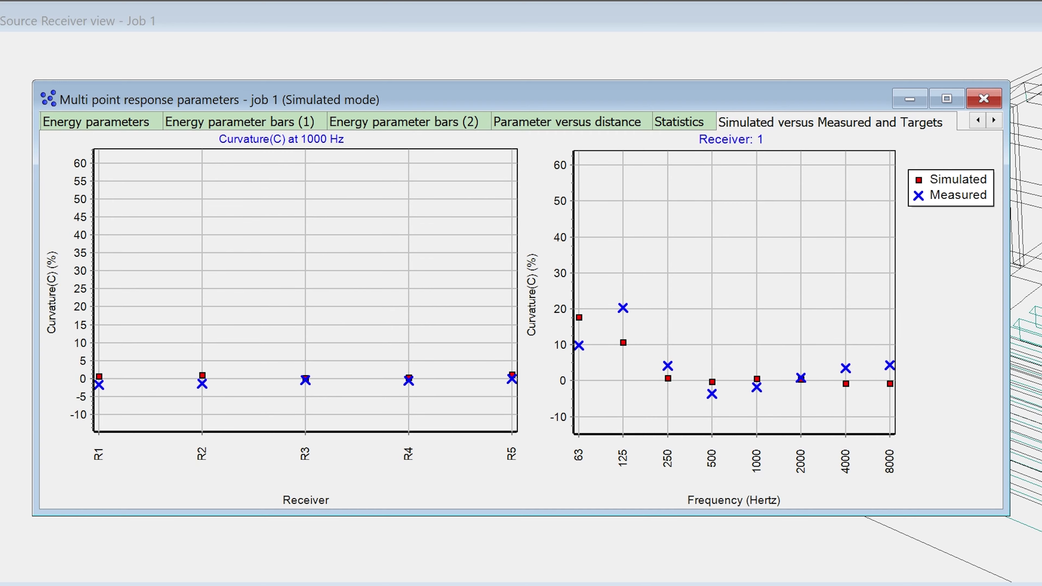
key("Down")
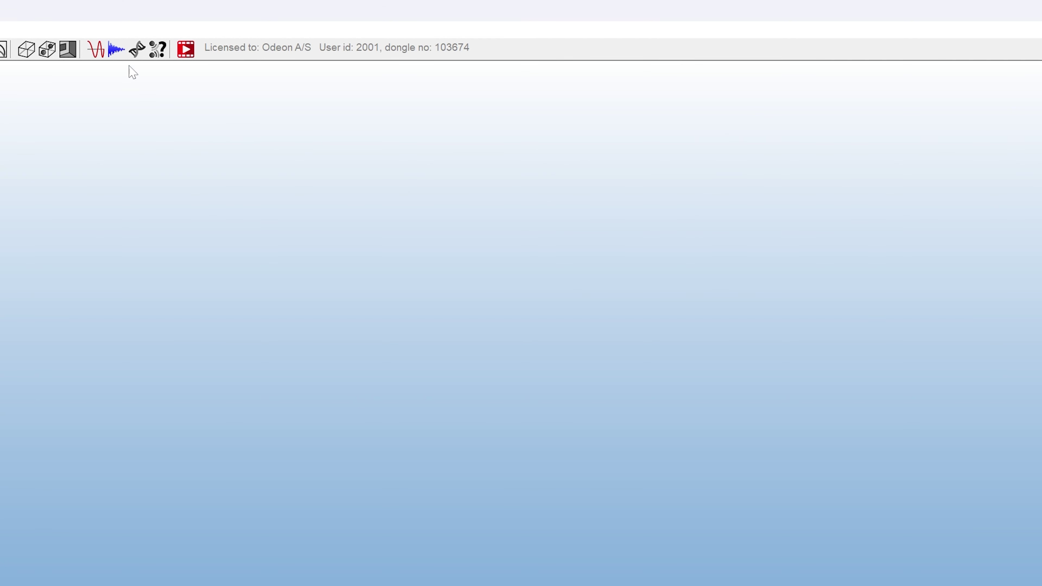
- Load the five impulse responses S1R1 through S1R5 for statistics
left_click(117, 51)
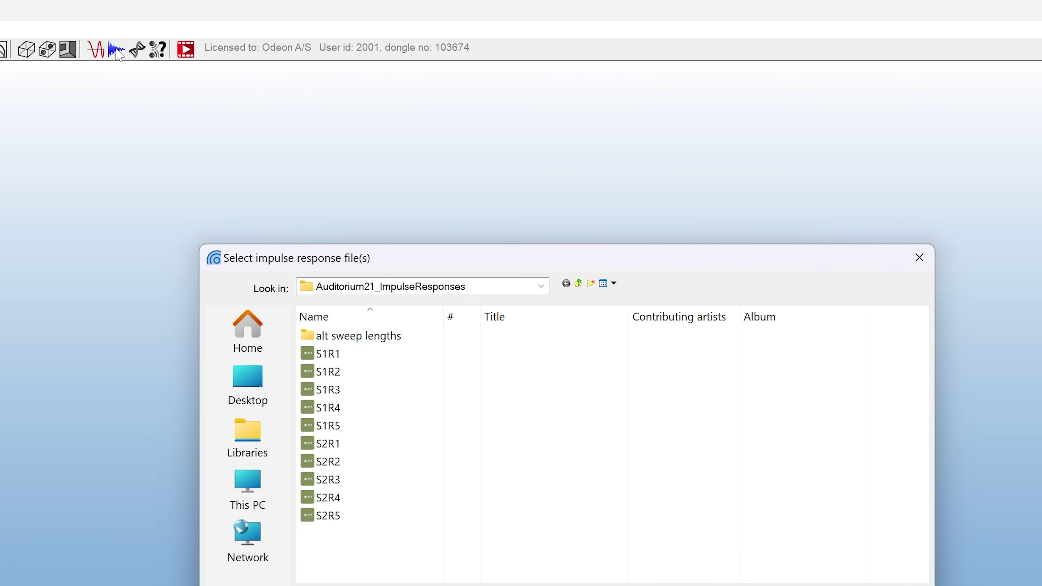
left_click(372, 356)
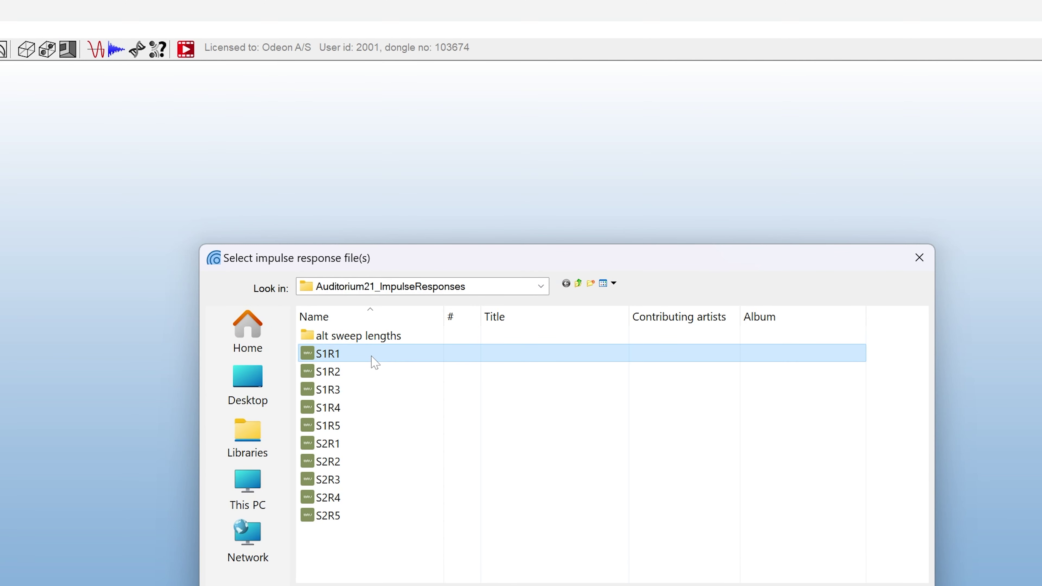
left_click(374, 431, "shift")
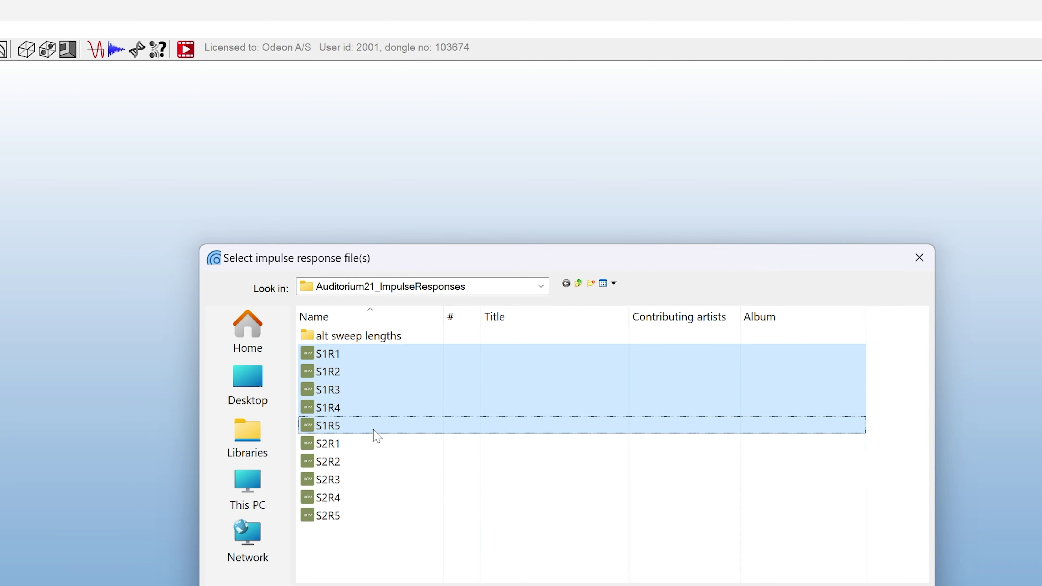
key("Return")
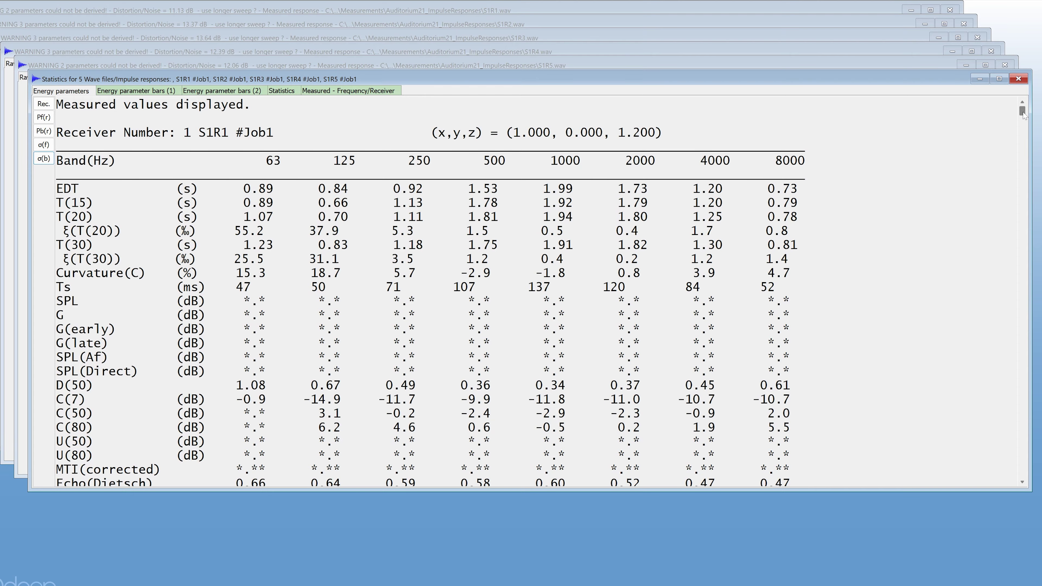
- Scroll the energy parameters, then view the Pb(r), σ(f) and σ(b) statistics sections
left_click_drag(1022, 115, 1023, 202)
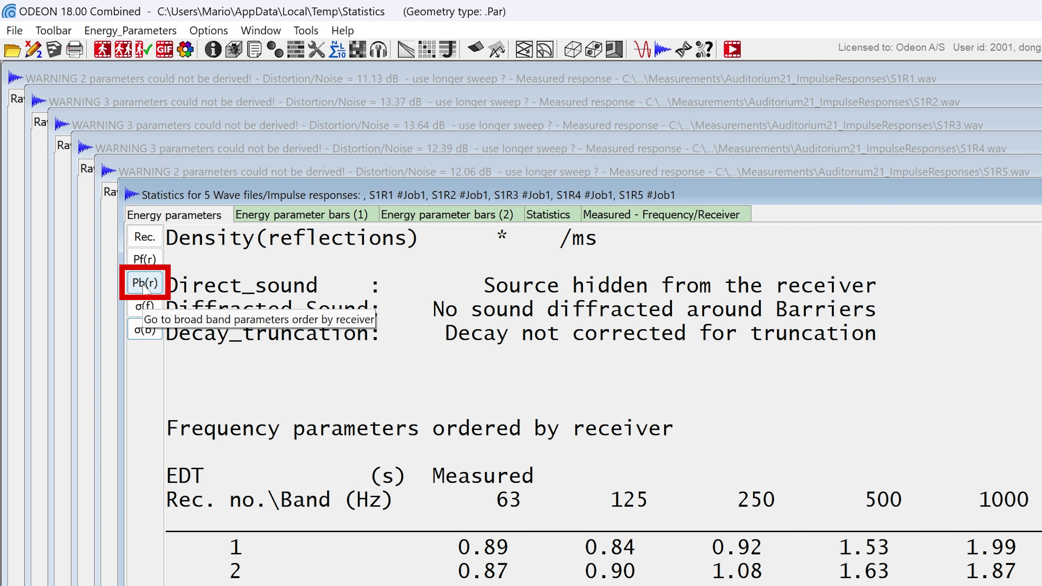
left_click(144, 284)
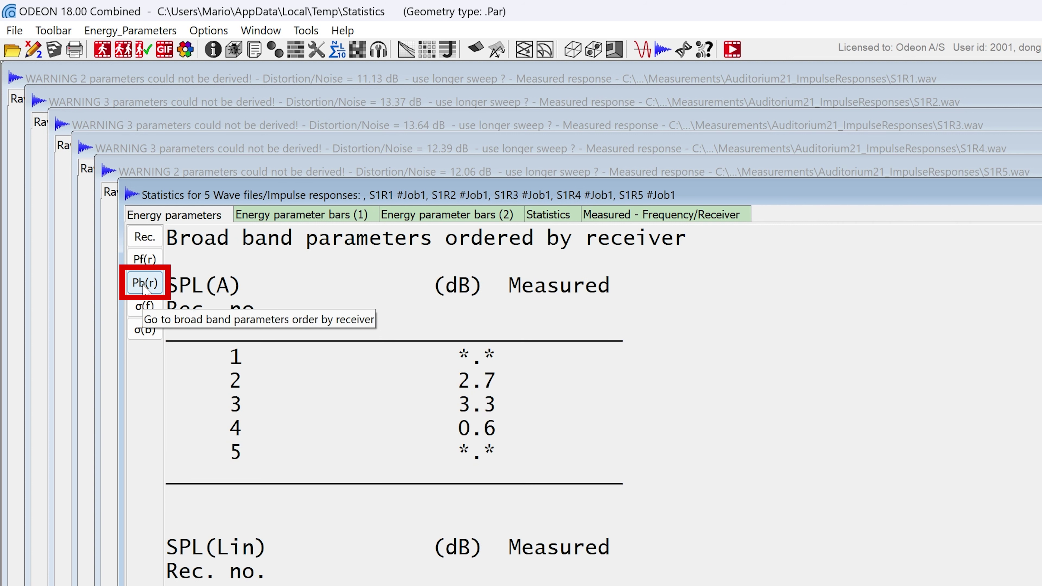
left_click(144, 308)
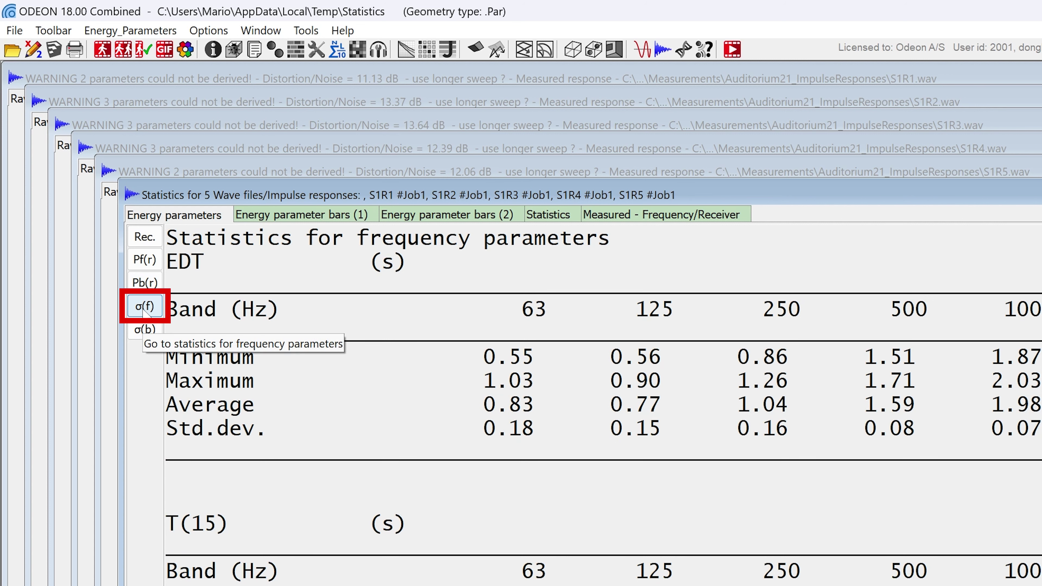
left_click(145, 330)
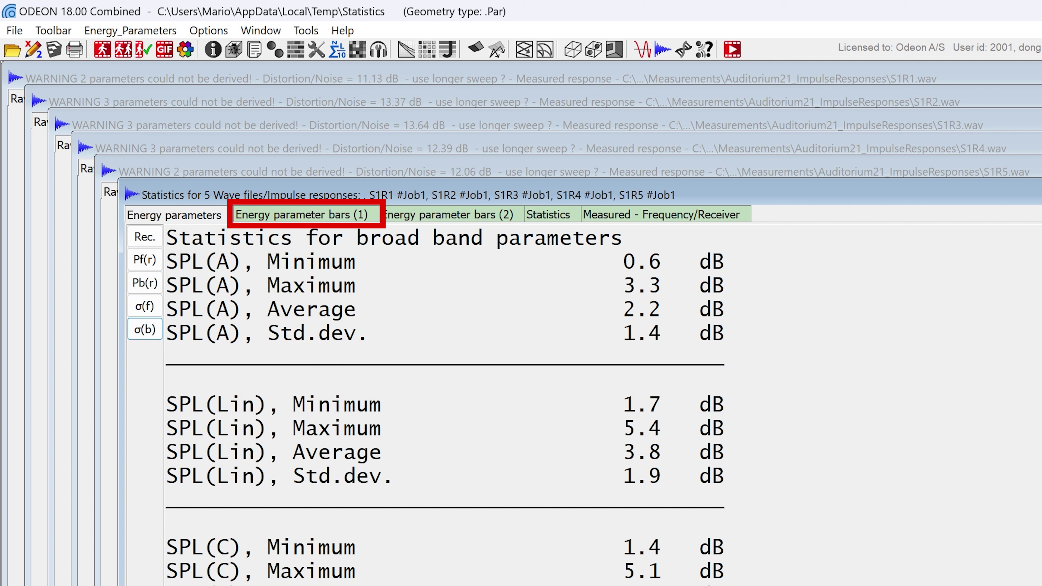
- Switch to the Energy parameter bar charts showing measured SPL(A) for receivers R1–R5
left_click(304, 222)
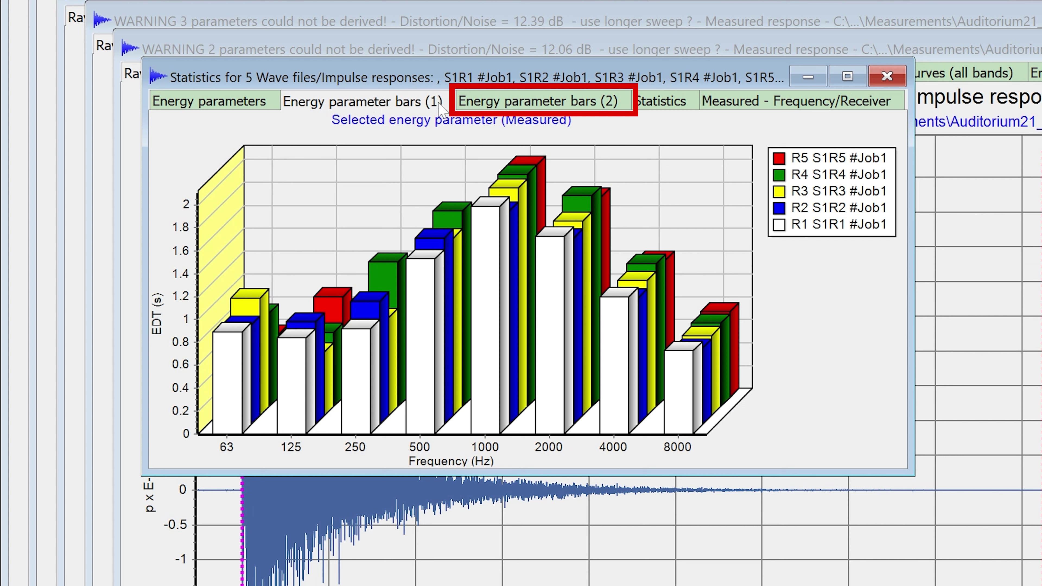
left_click(555, 104)
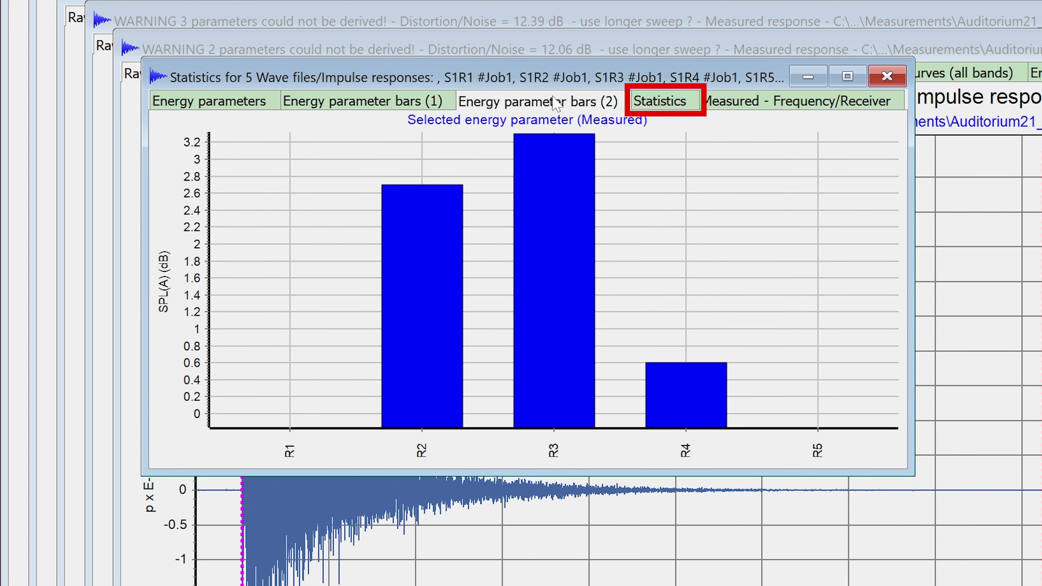
- Plot measured EDT at 1000 Hz for R1–R5 and across 63–8000 Hz for Receiver 1
left_click(669, 101)
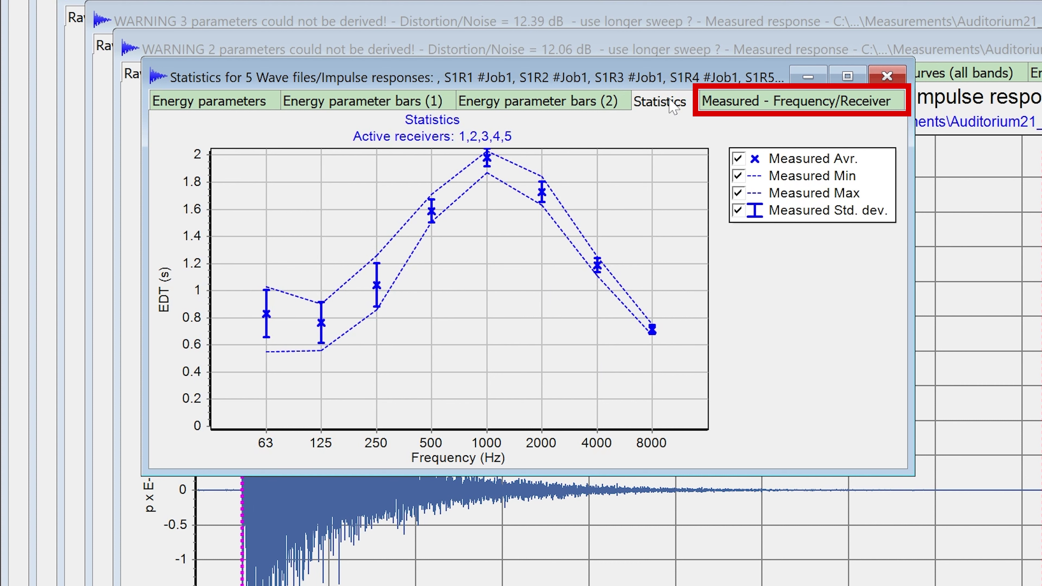
left_click(793, 107)
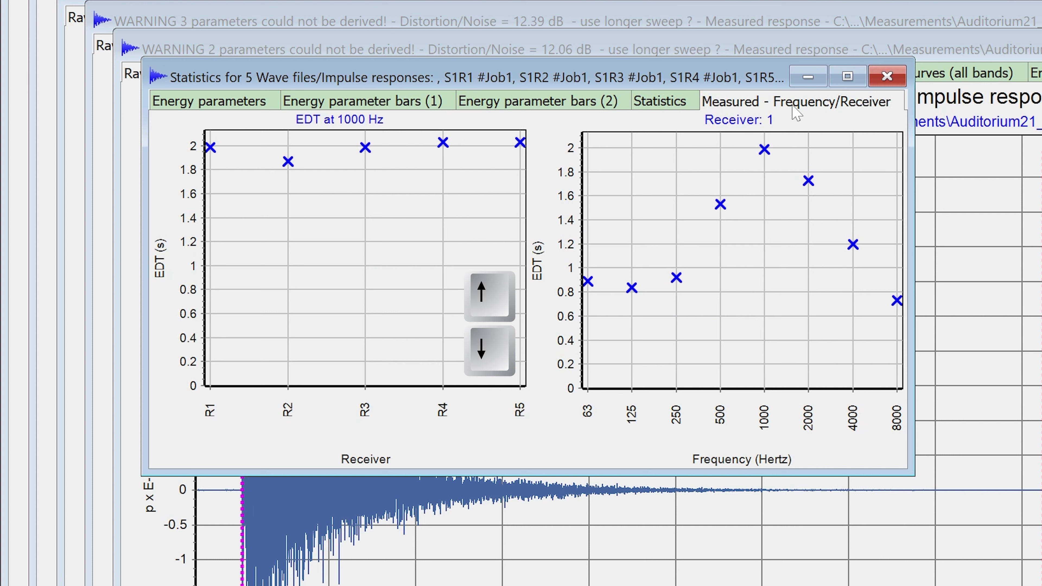
- Browse the measured plots across frequency bands, receivers and parameters EDT, T(20) and T(15)
key("Up")
key("Up")
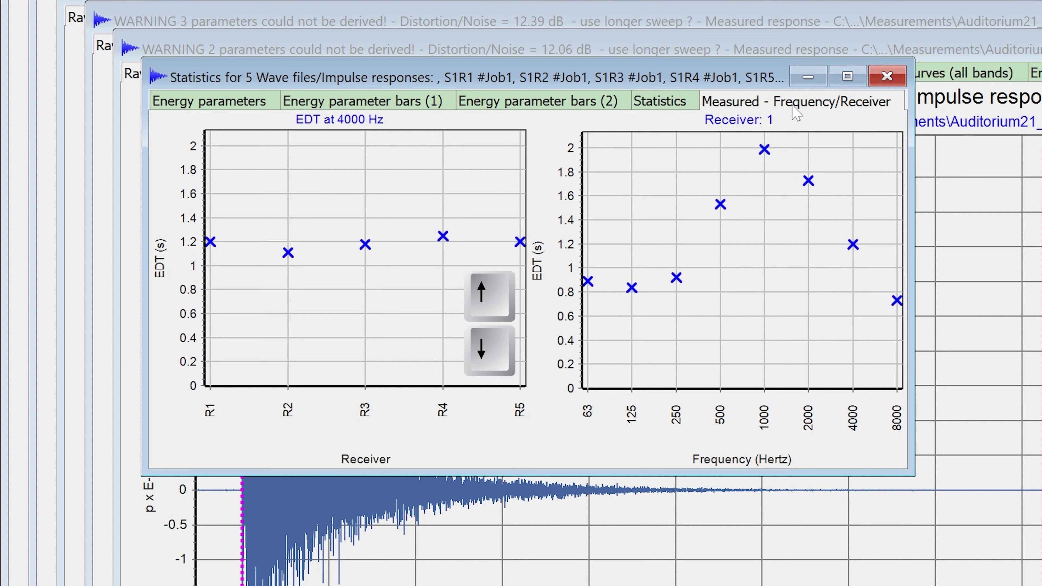
key("Down")
key("Down")
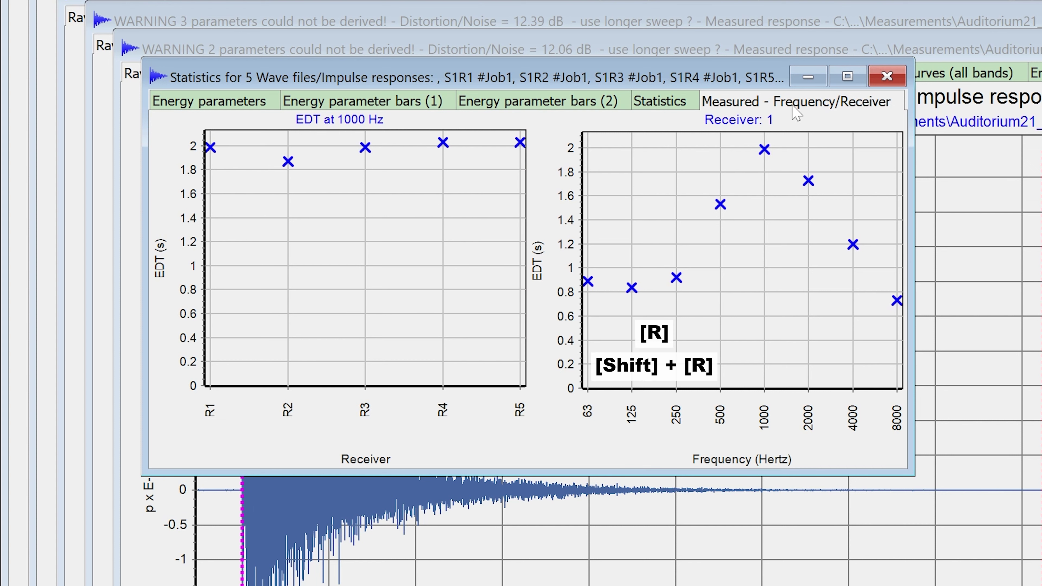
key("r")
key("r")
key("shift+r")
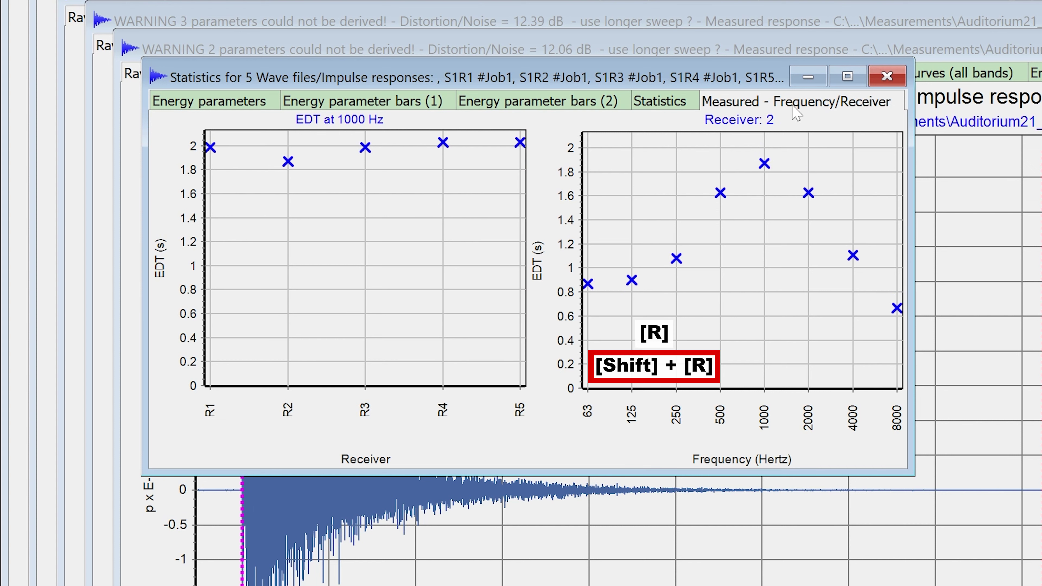
key("shift+r")
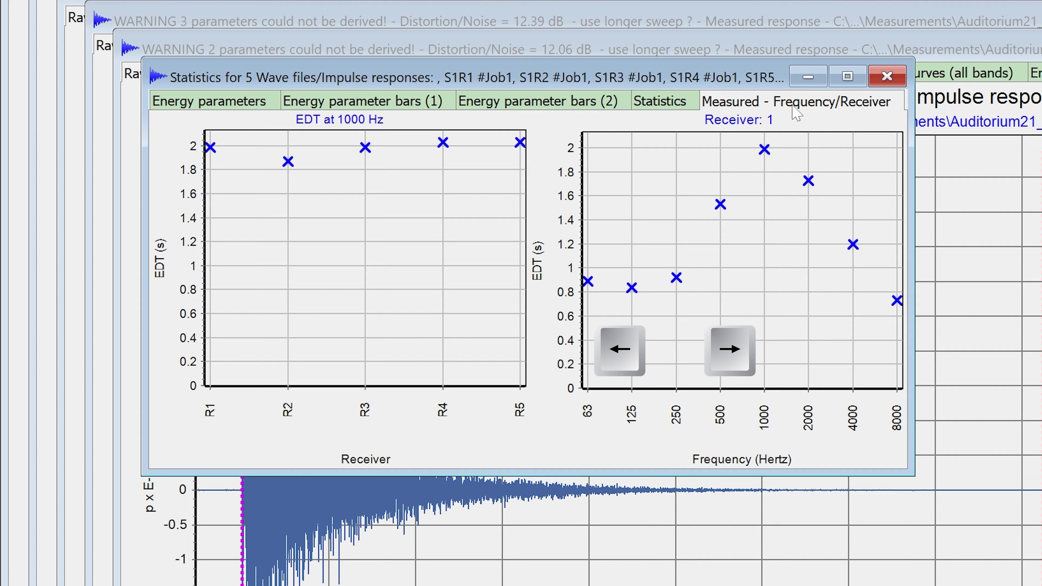
key("Right")
key("Right")
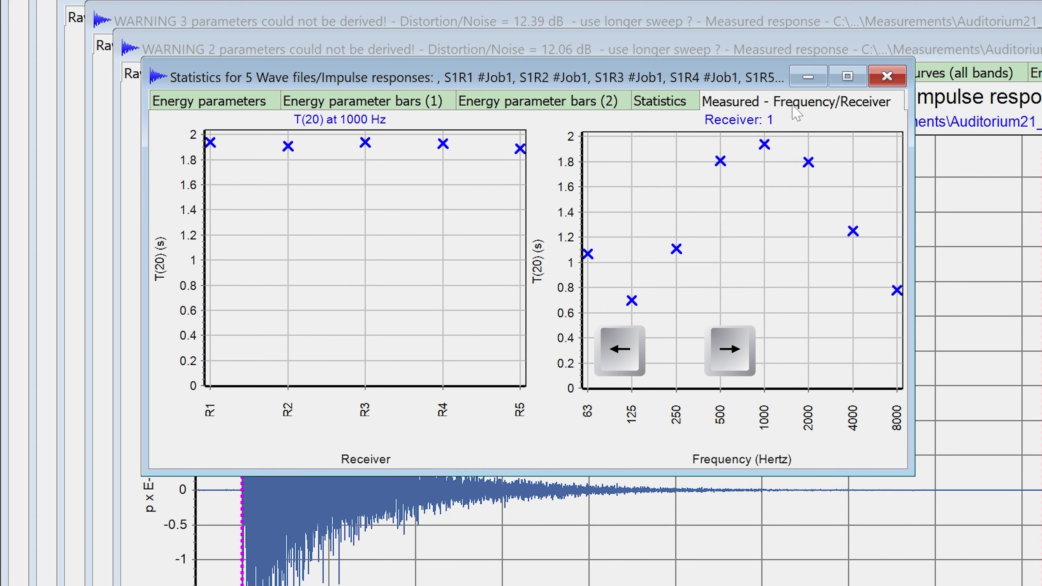
key("Left")
key("Left")
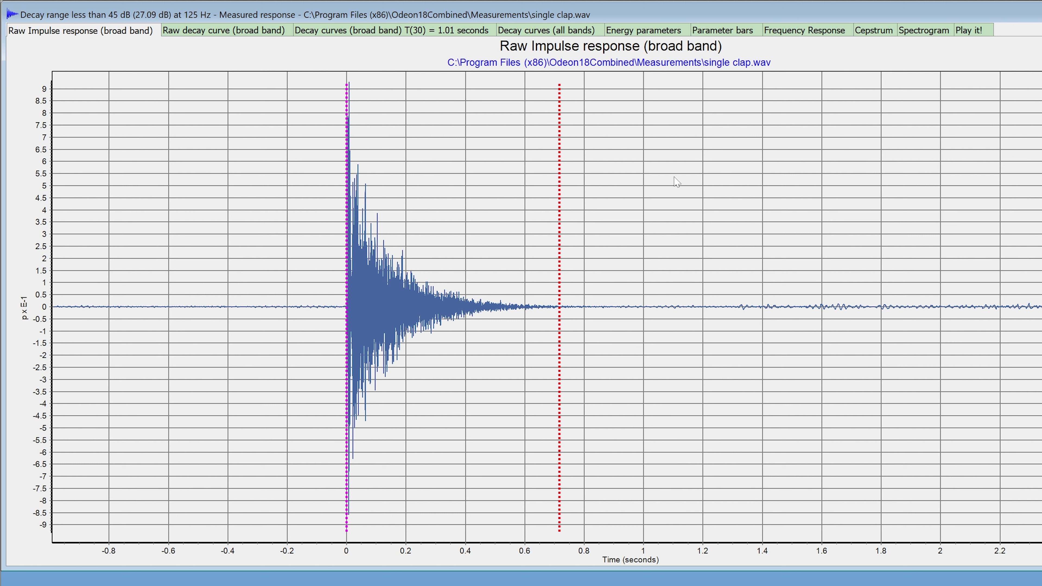
- View the single clap's energy parameters, then bring up its recording in the audio editor
left_click(655, 39)
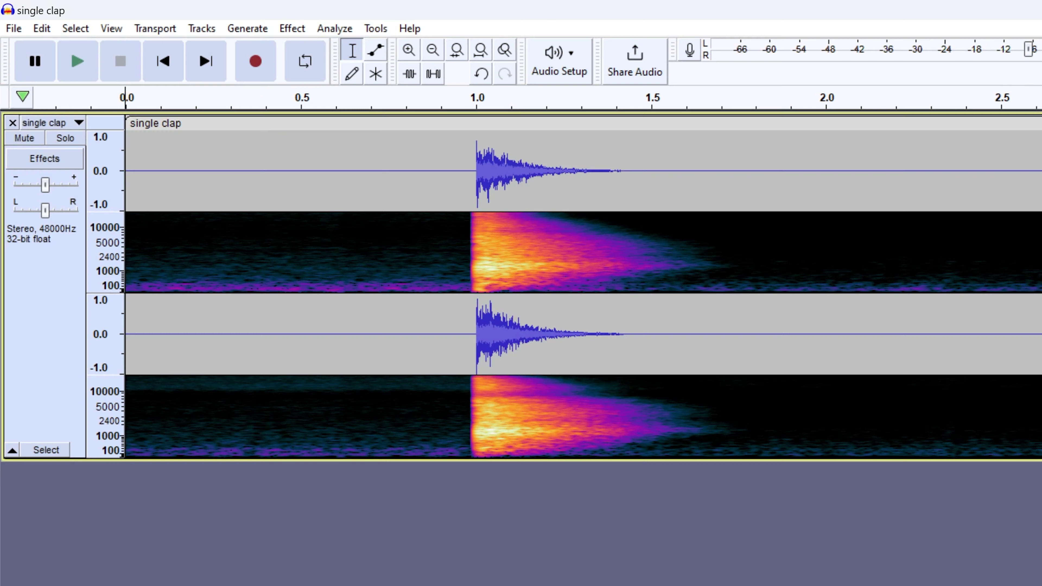
key("space")
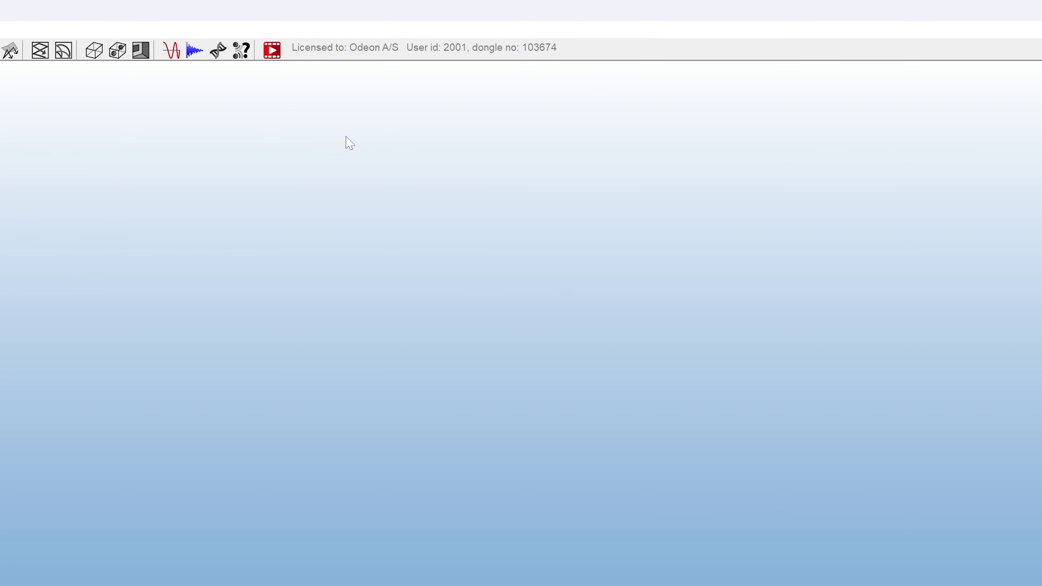
- Load single clap.wav from Measurements and show its energy parameters, T(30) 1.03 s at 1000 Hz
left_click(192, 53)
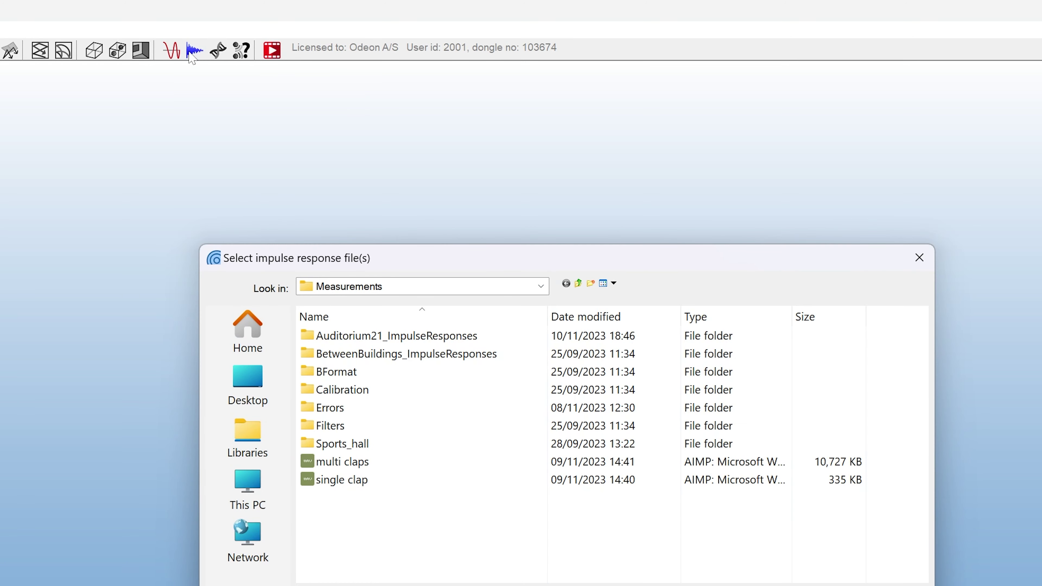
double_click(347, 487)
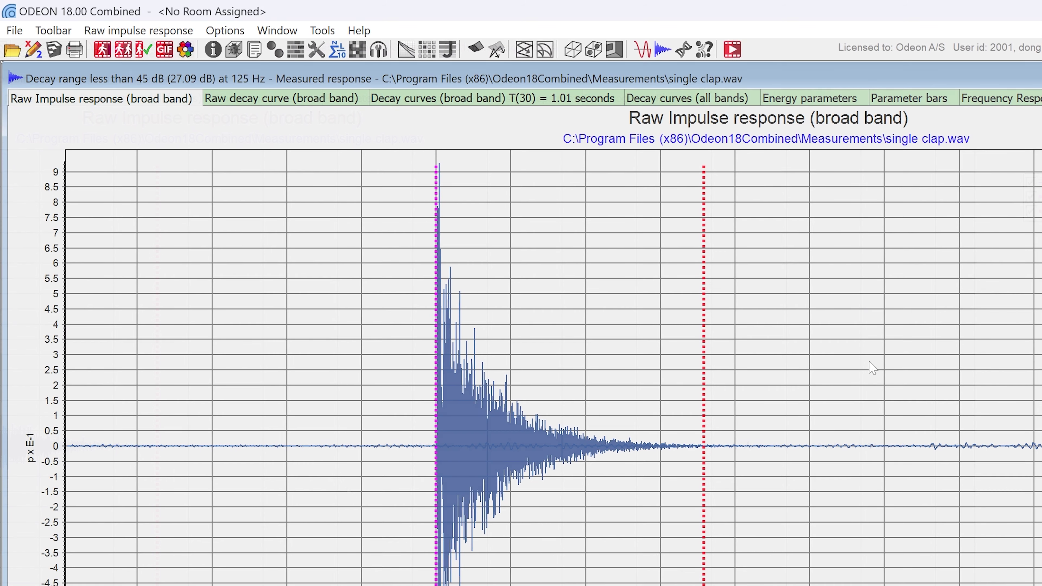
left_click(822, 110)
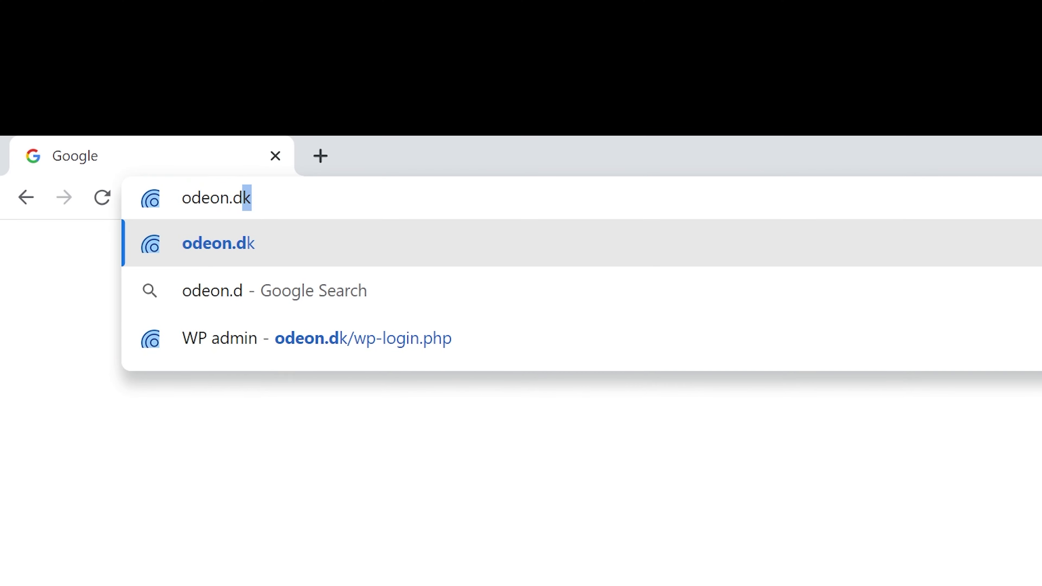
- On odeon.dk, open Learn > Application Notes and scroll to 'Measurements with a Smart Phone'
key("Return")
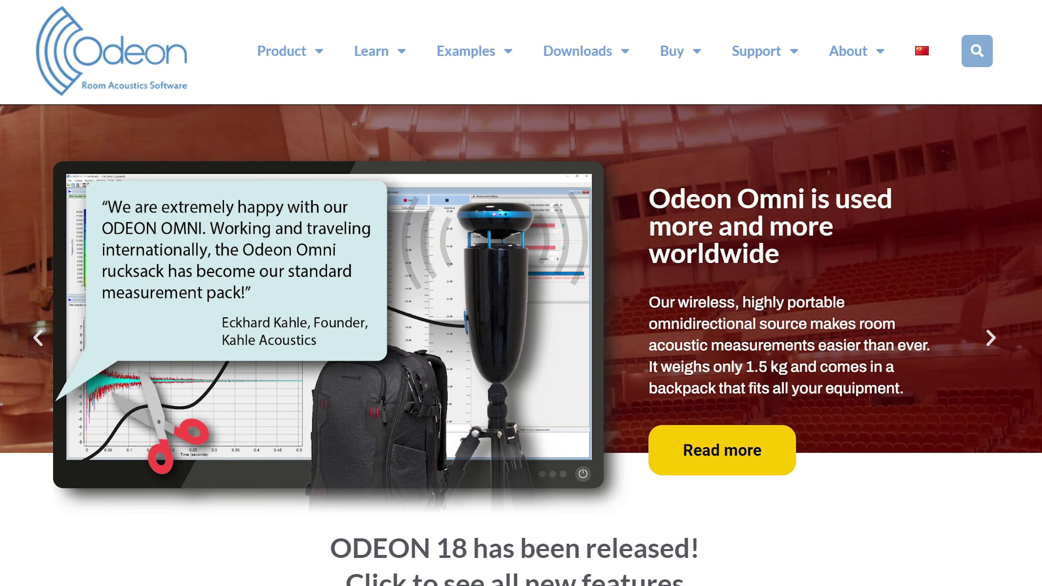
mouse_move(371, 62)
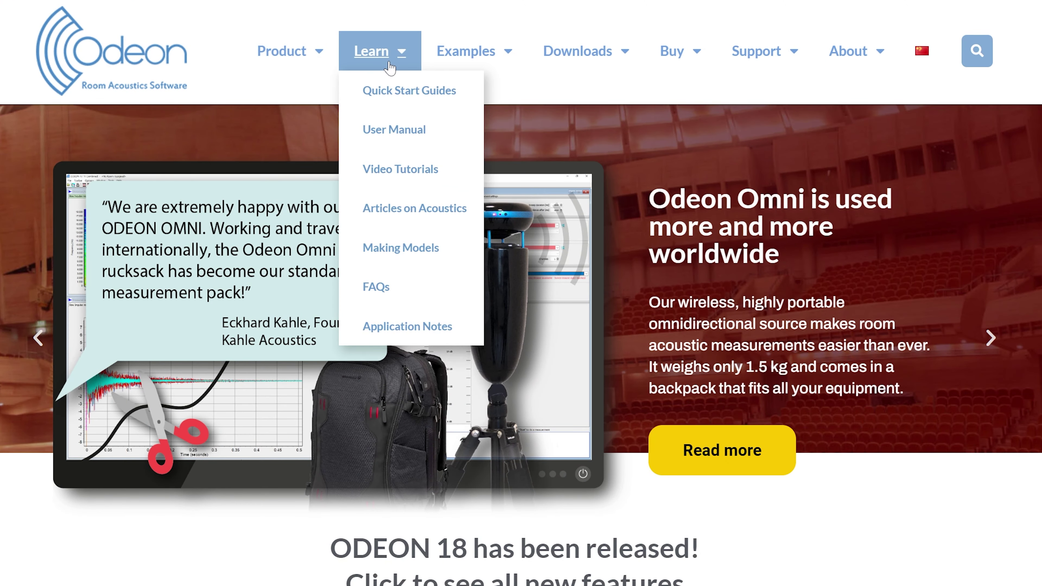
left_click(409, 328)
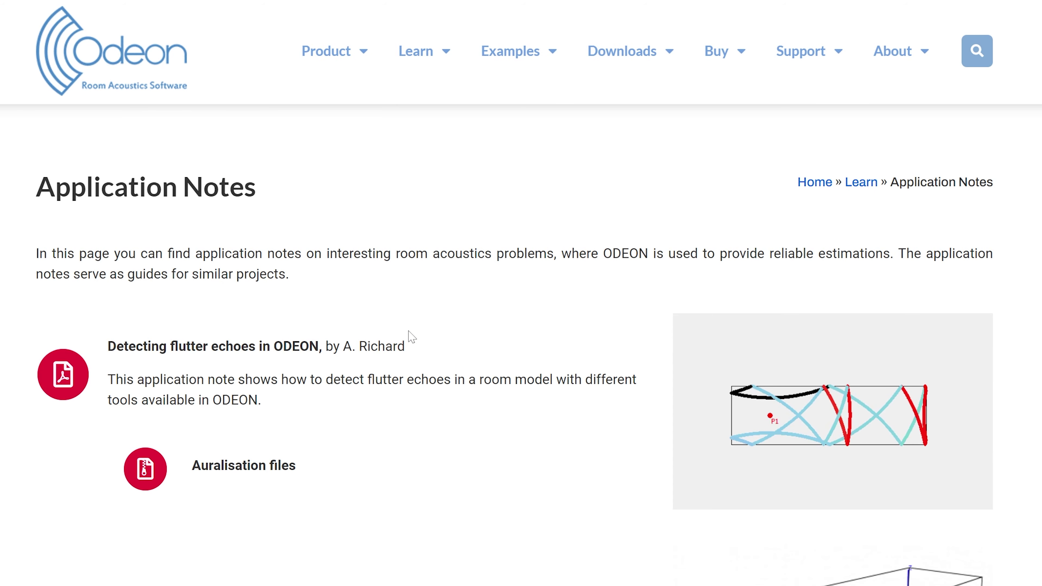
scroll(409, 337, "down", 10)
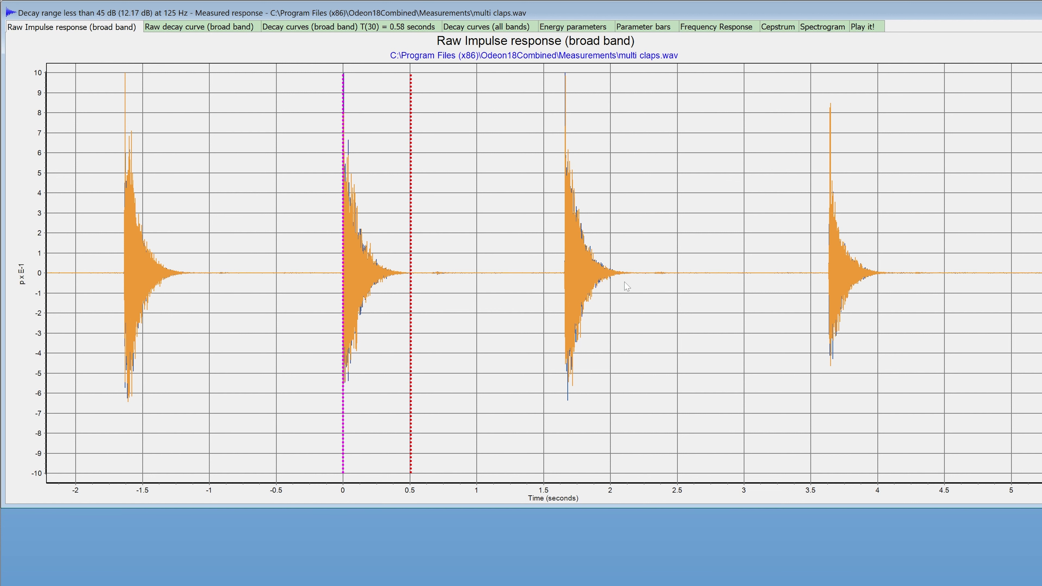
left_click(601, 31)
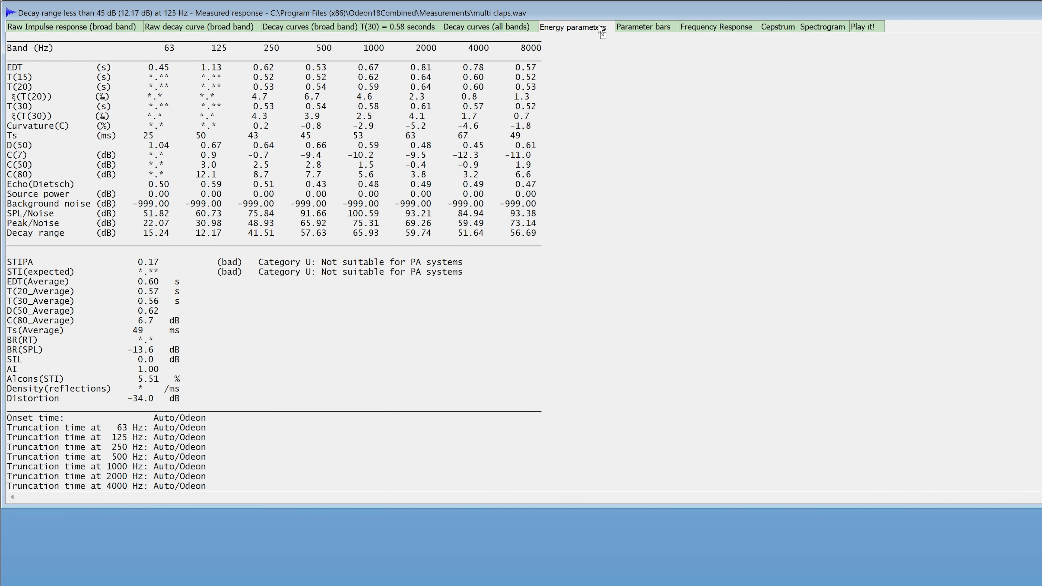
left_click(118, 32)
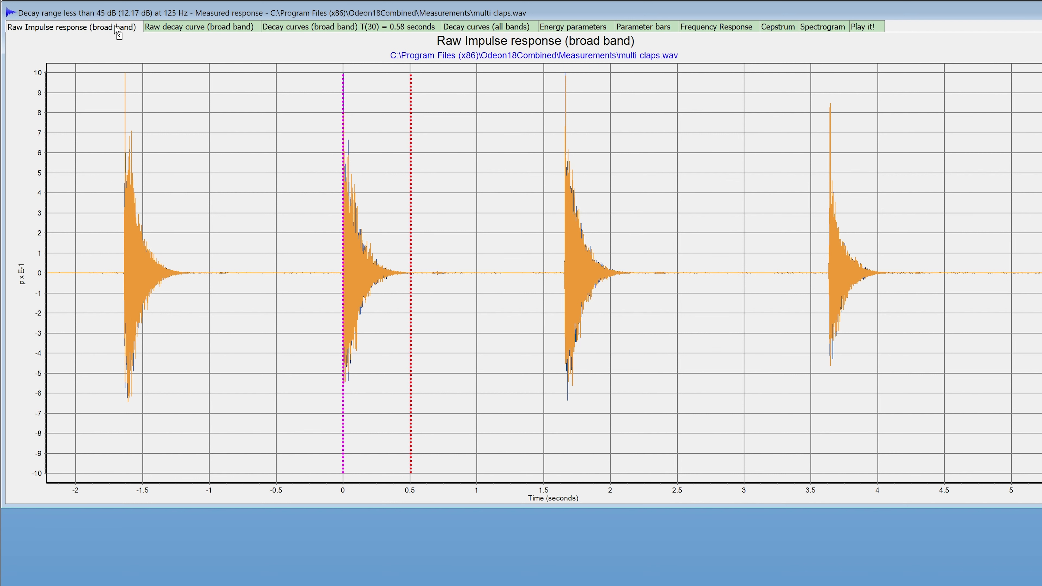
key("o")
- Set the multi claps onset at the third clap and view the recalculated T(30) of 0.61 s
left_click(557, 273)
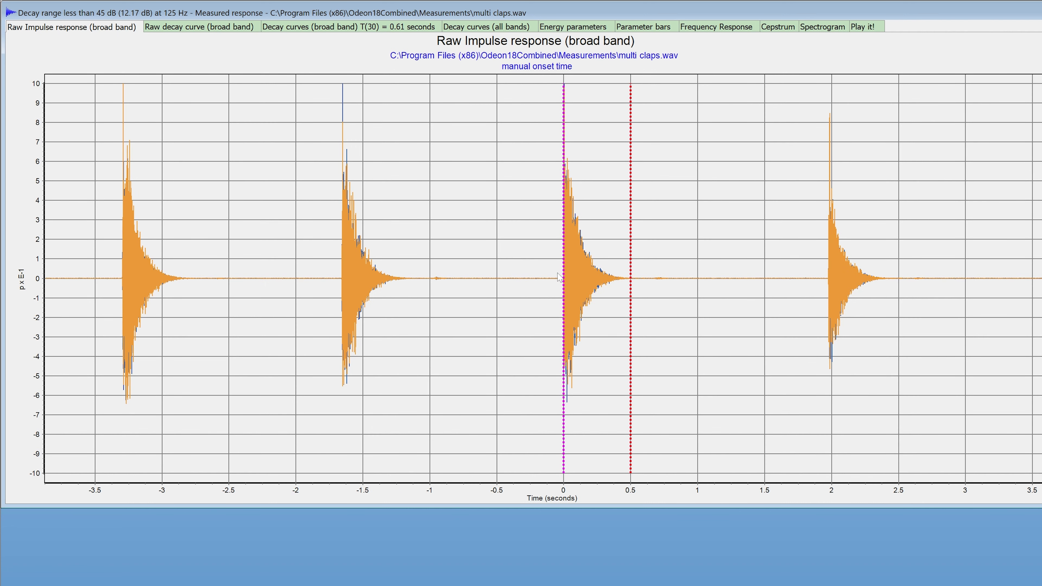
left_click(592, 27)
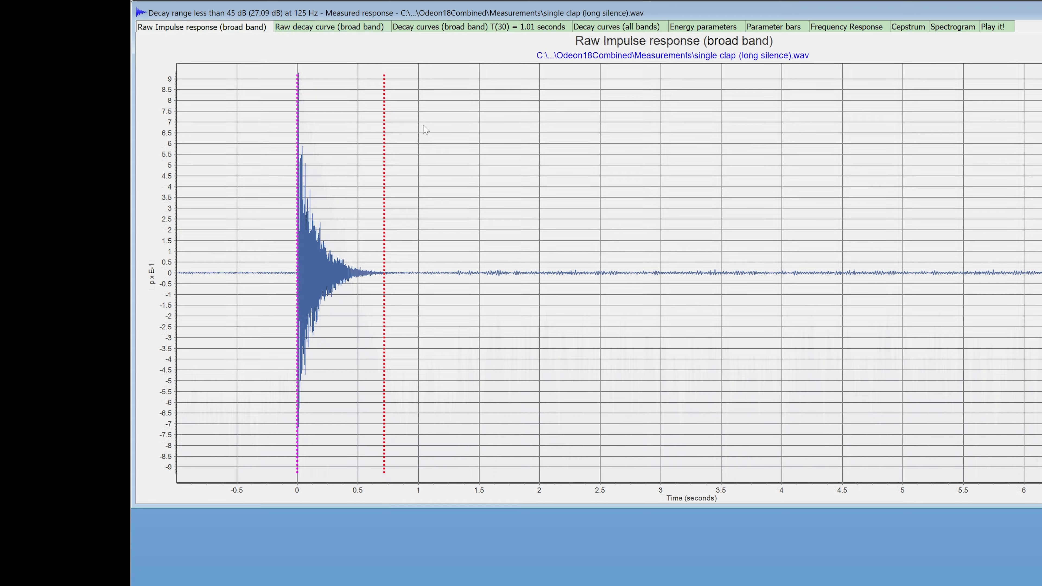
- Check the raw decay curve, then zoom the impulse response to about −0.2 to 1.1 s
key("ctrl+Tab")
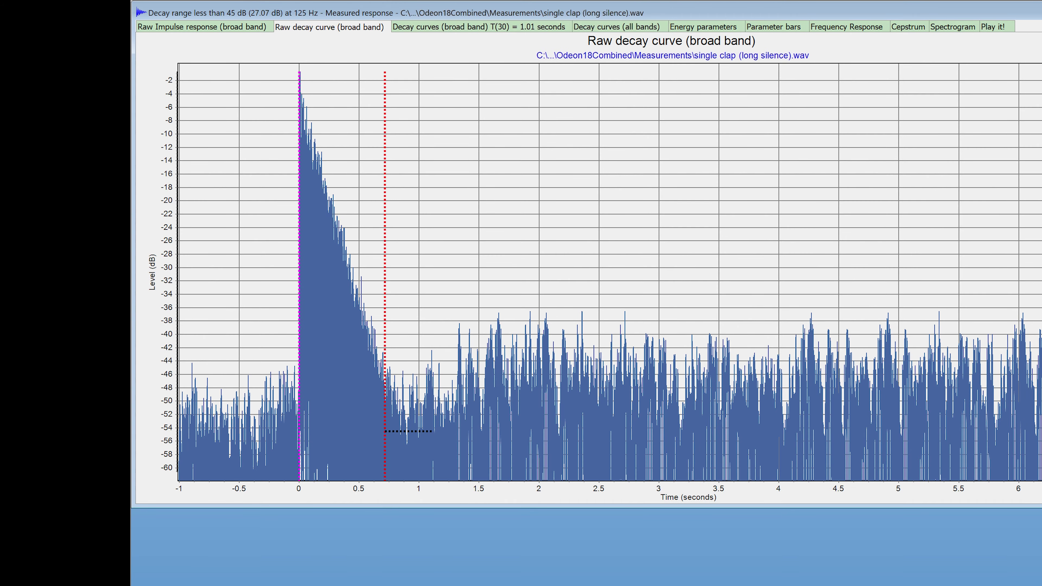
key("ctrl+shift+Tab")
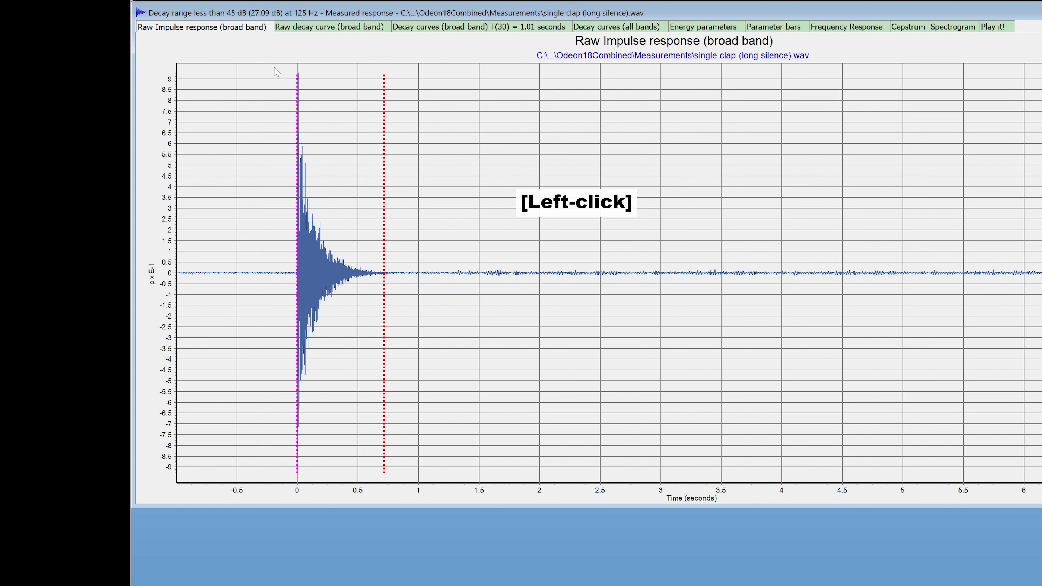
left_click_drag(273, 67, 431, 415)
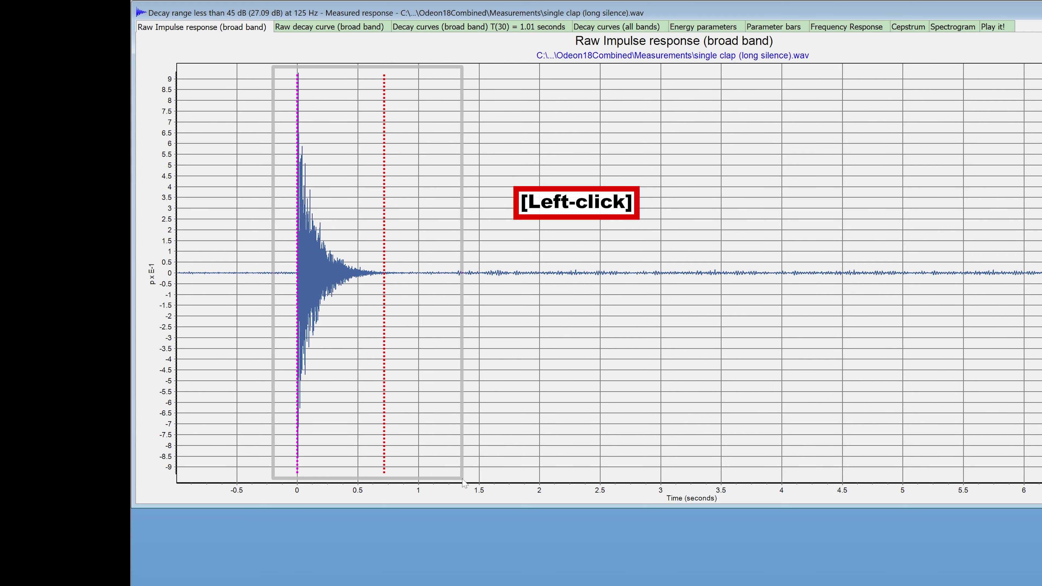
left_click(463, 483)
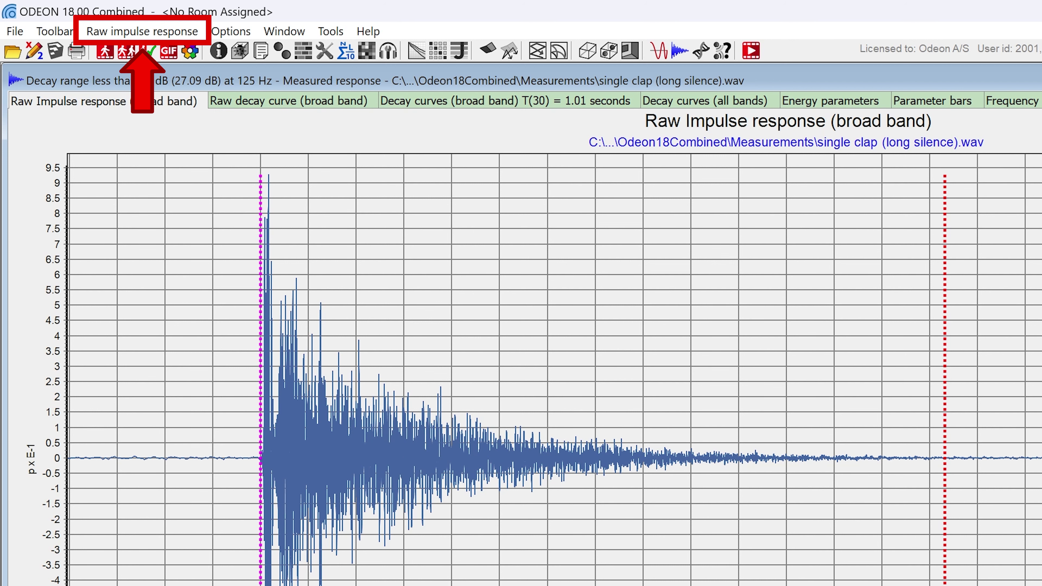
- Crop the zoomed impulse response and save it as the Wave file 'single clap (cropped)'
left_click(179, 38)
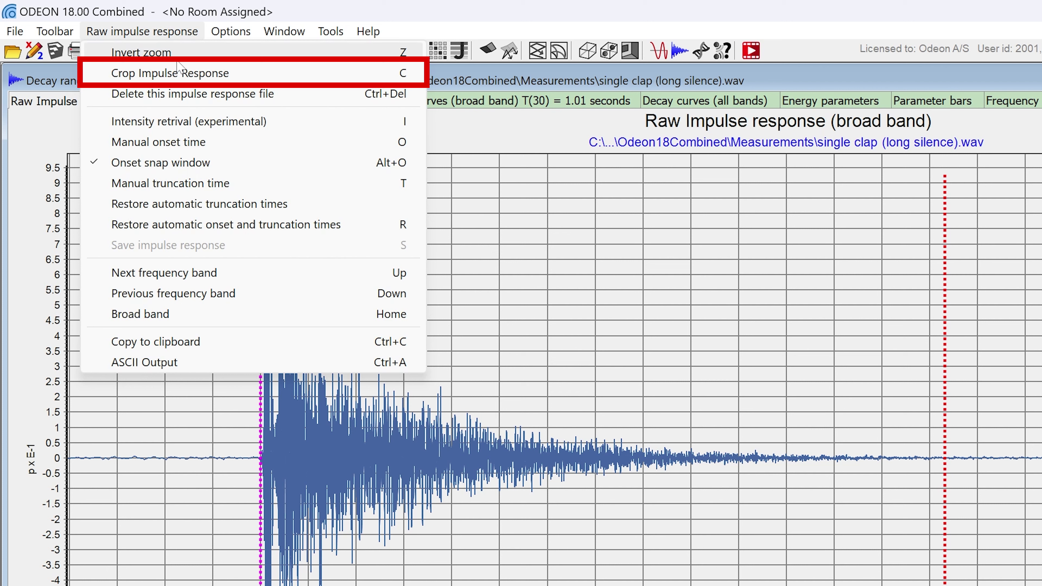
left_click(178, 73)
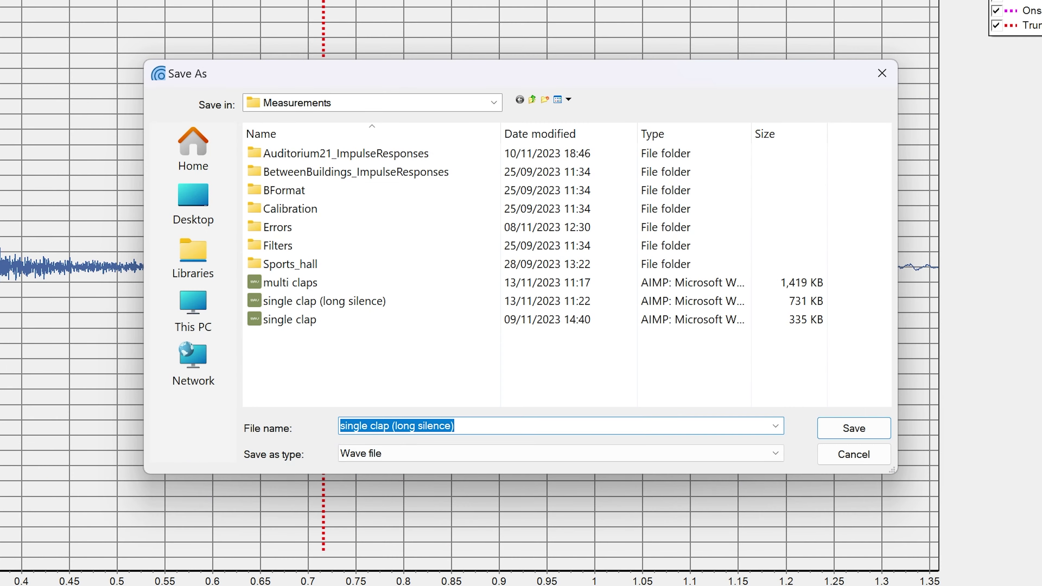
key("End")
key("BackSpace")
key("BackSpace")
key("BackSpace")
key("BackSpace")
key("BackSpace")
key("BackSpace")
key("BackSpace")
key("BackSpace")
key("BackSpace")
key("BackSpace")
key("BackSpace")
key("BackSpace")
key("BackSpace")
type("c")
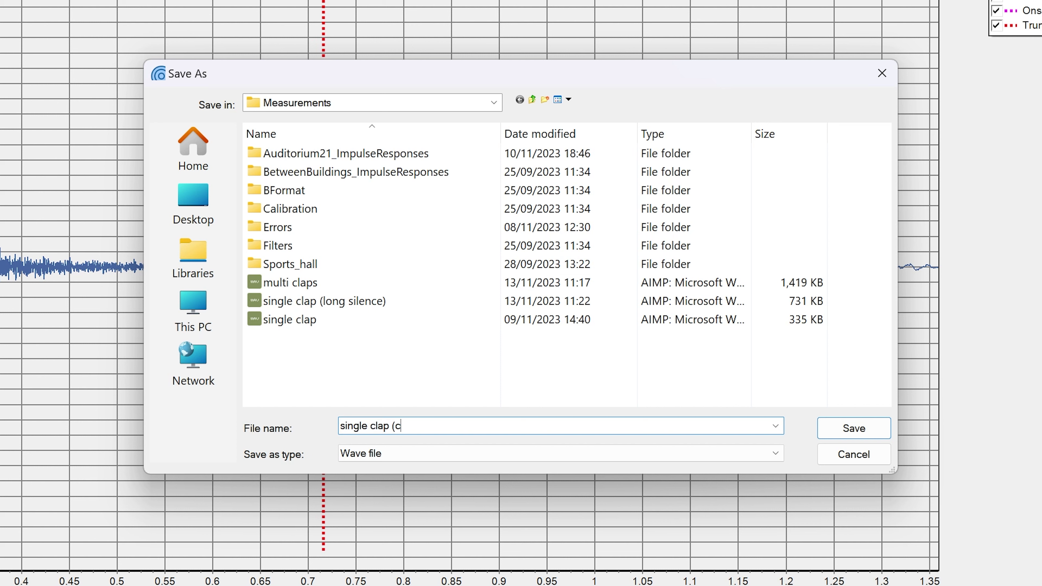
type("ropped)")
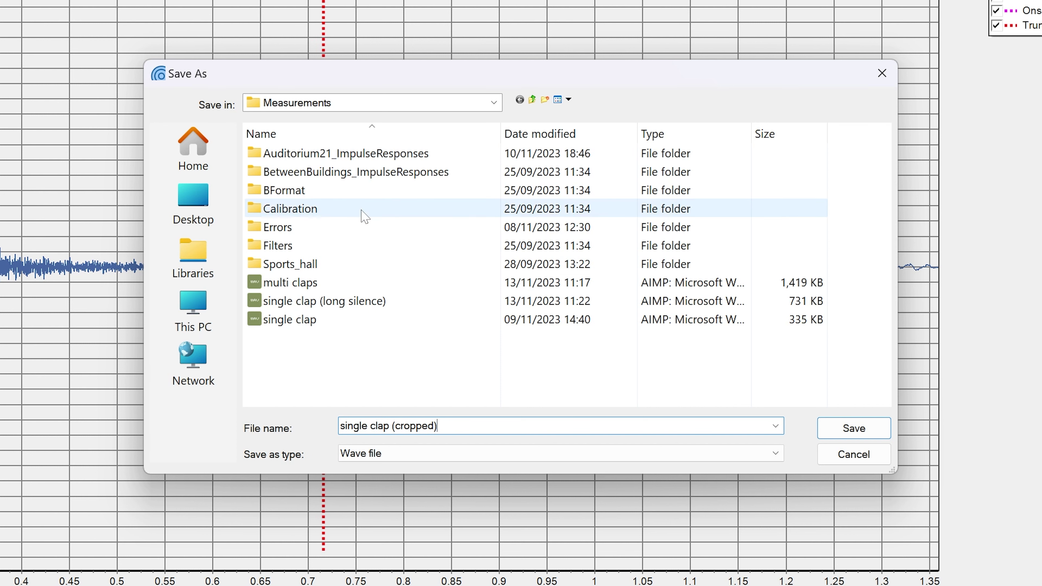
left_click(836, 429)
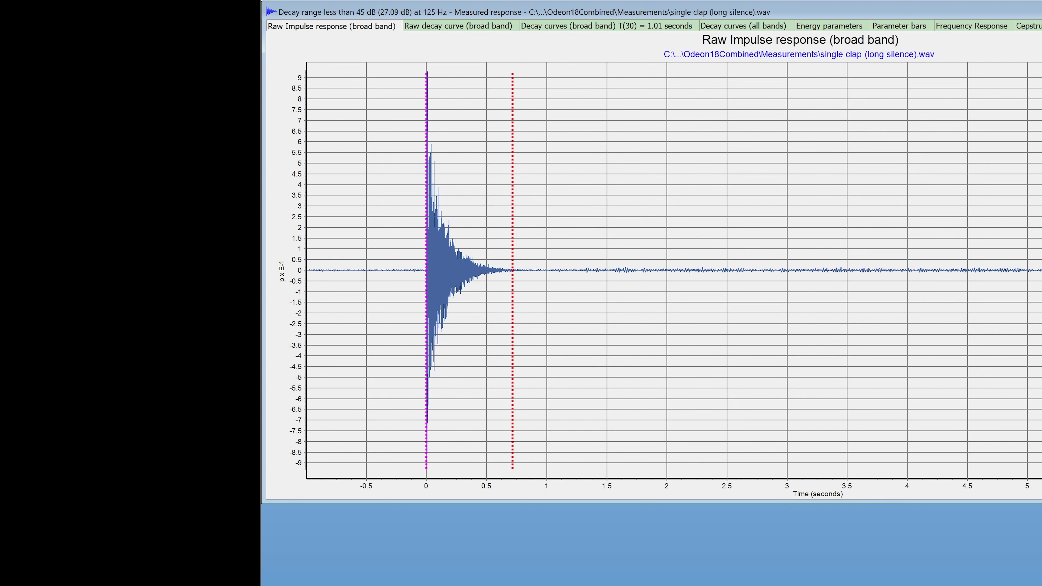
- Step the impulse response plot through octave bands from 8000 Hz down to 500 Hz
key("Left")
key("Left")
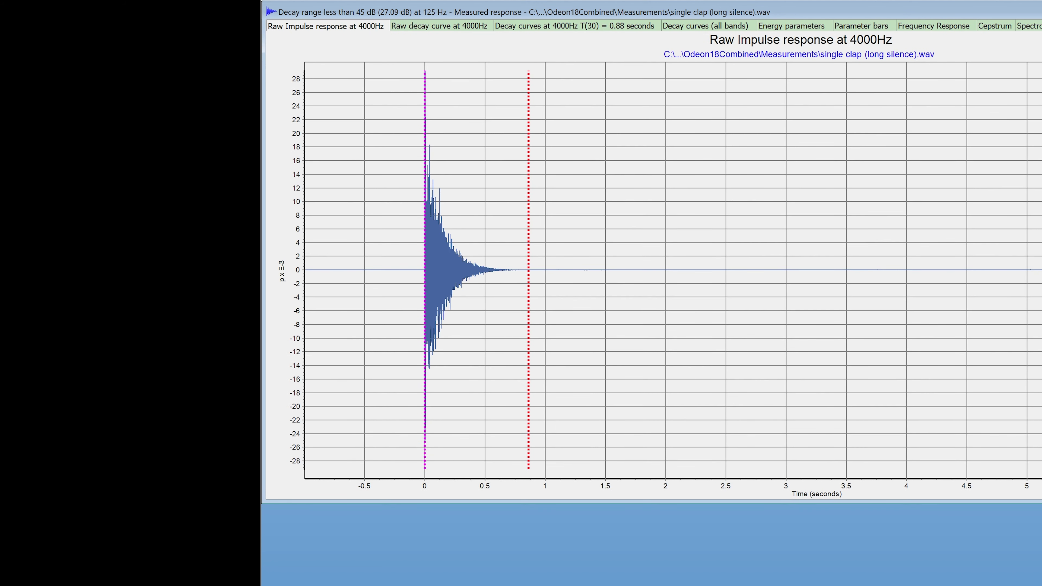
key("Left")
key("Left")
key("Left")
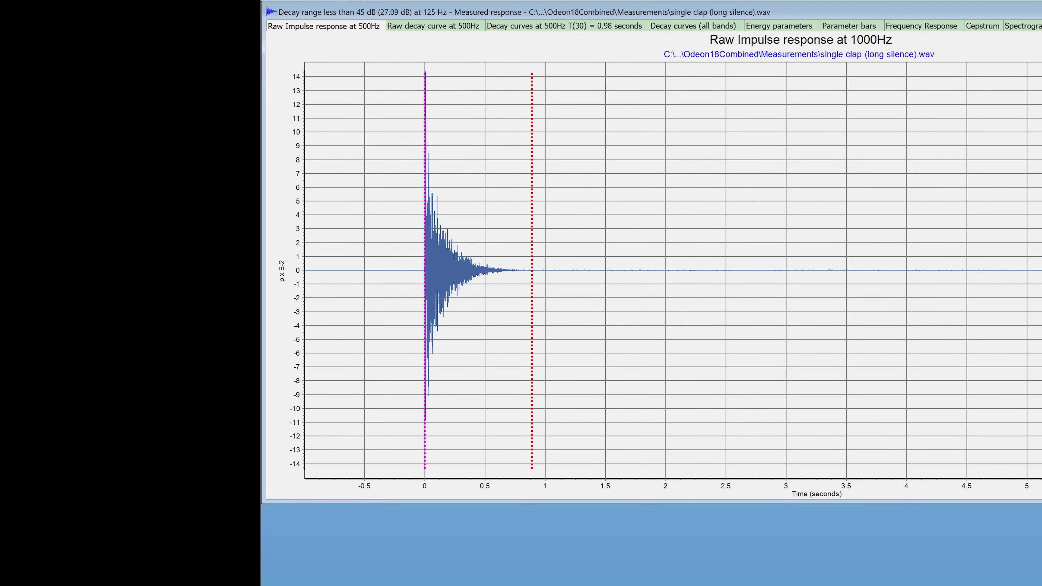
key("Left")
key("Left")
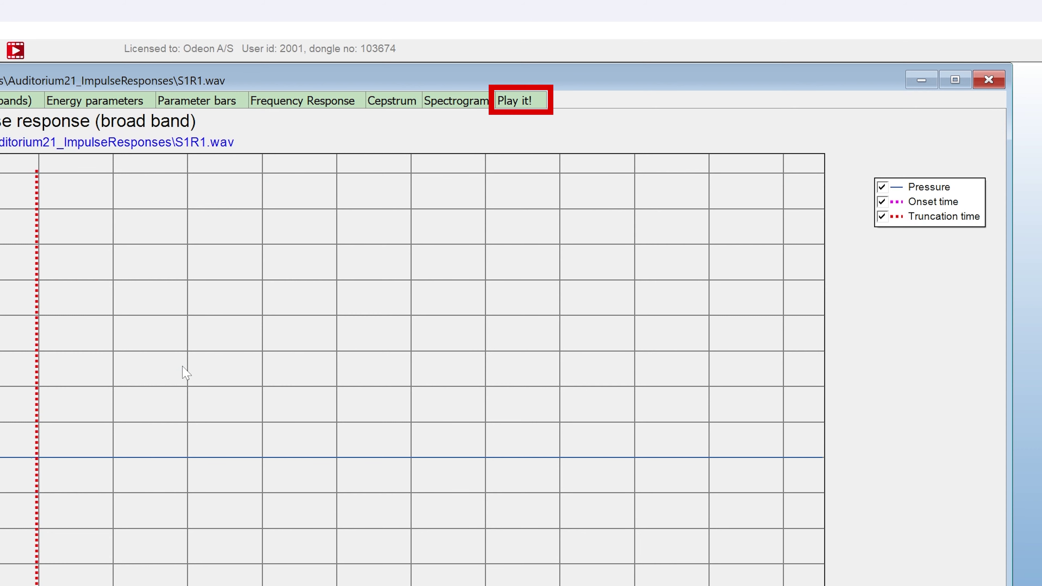
- On the Play it! page, select Piano recordings as the signal source, loading Piano Autumn Leaves Mic2
left_click(523, 103)
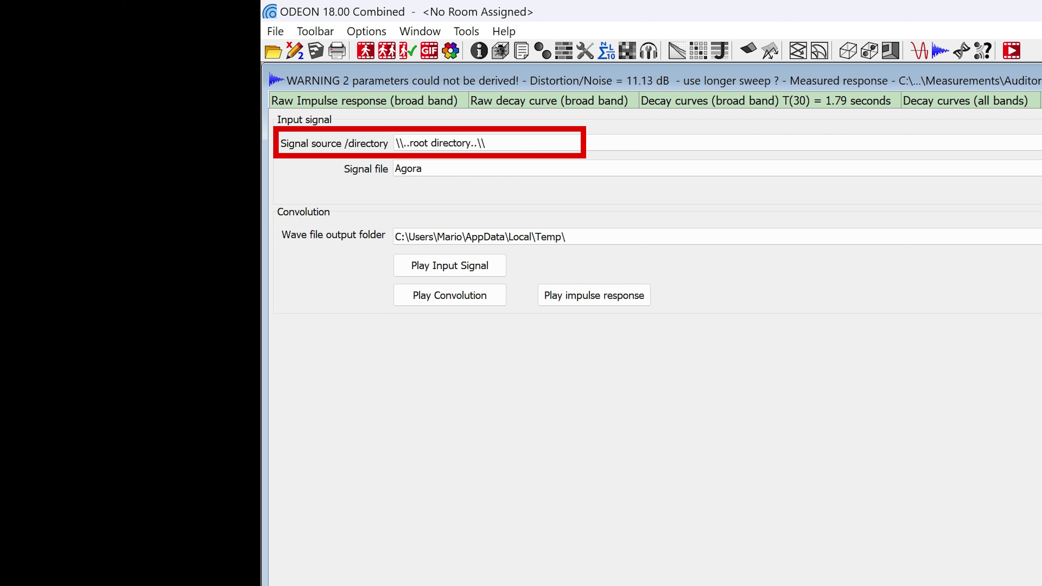
left_click(572, 149)
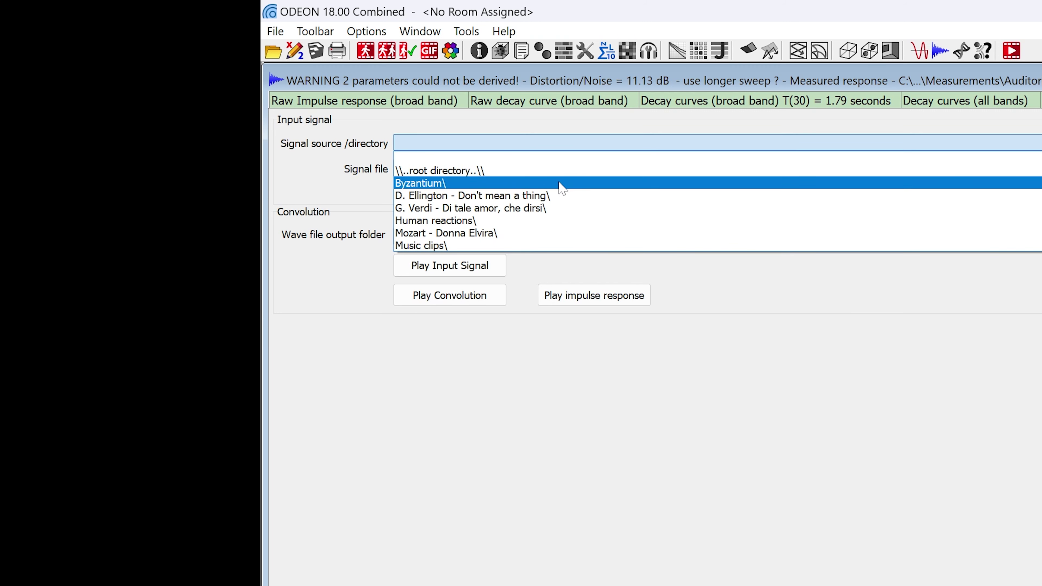
scroll(561, 187, "down", 2)
left_click(551, 197)
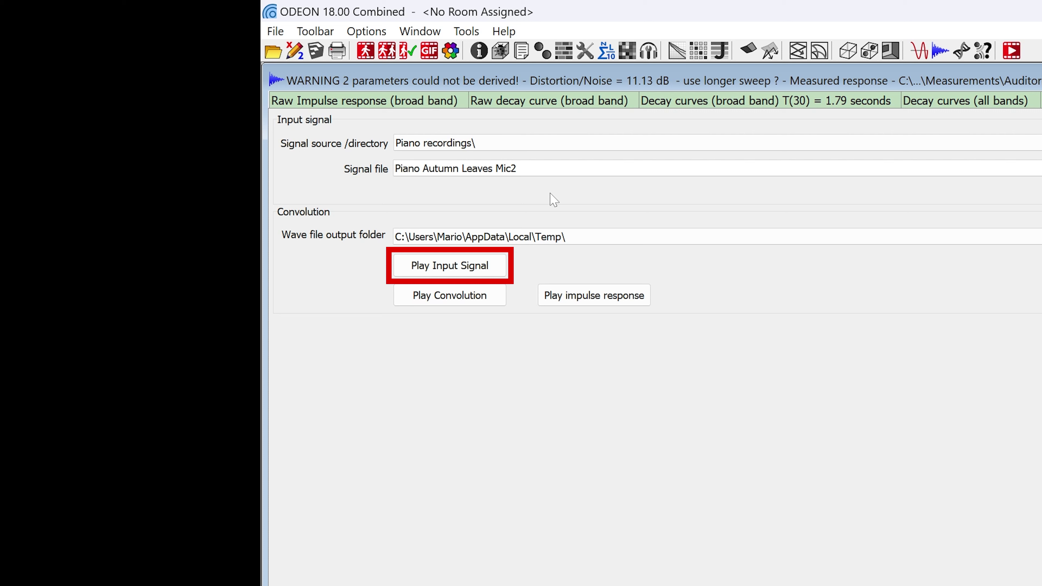
left_click(480, 272)
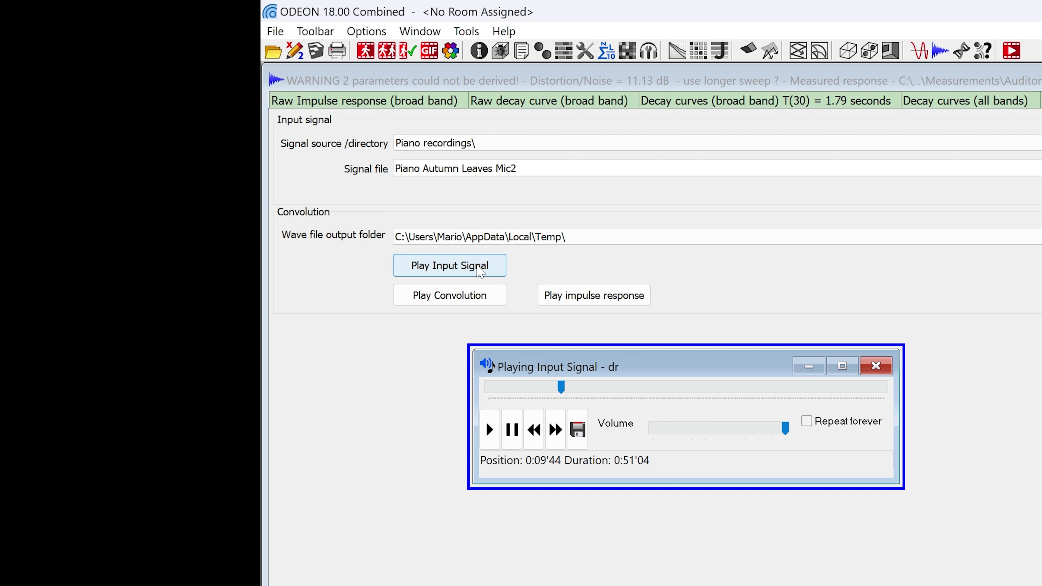
left_click(876, 367)
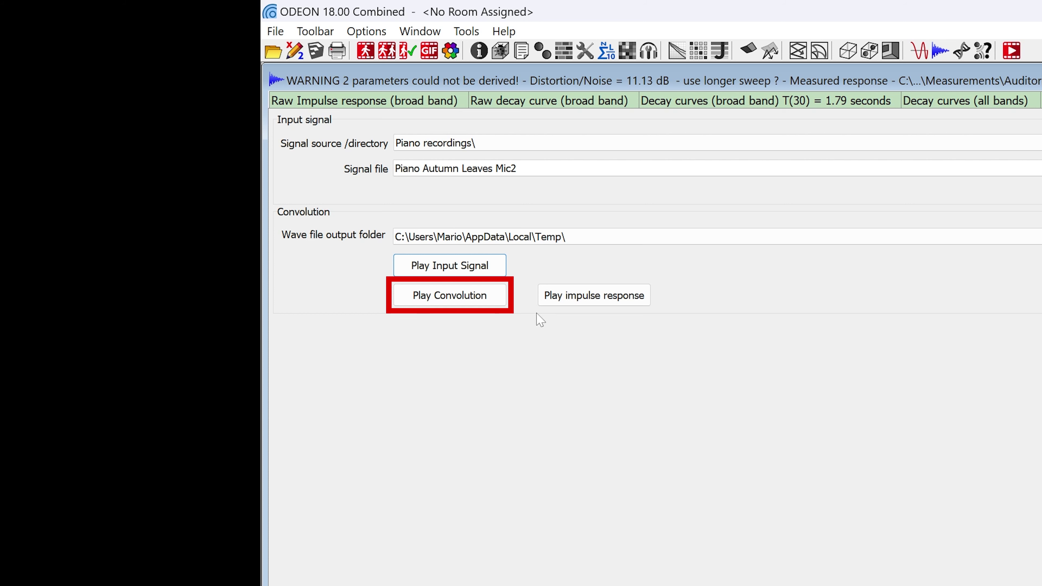
left_click(469, 302)
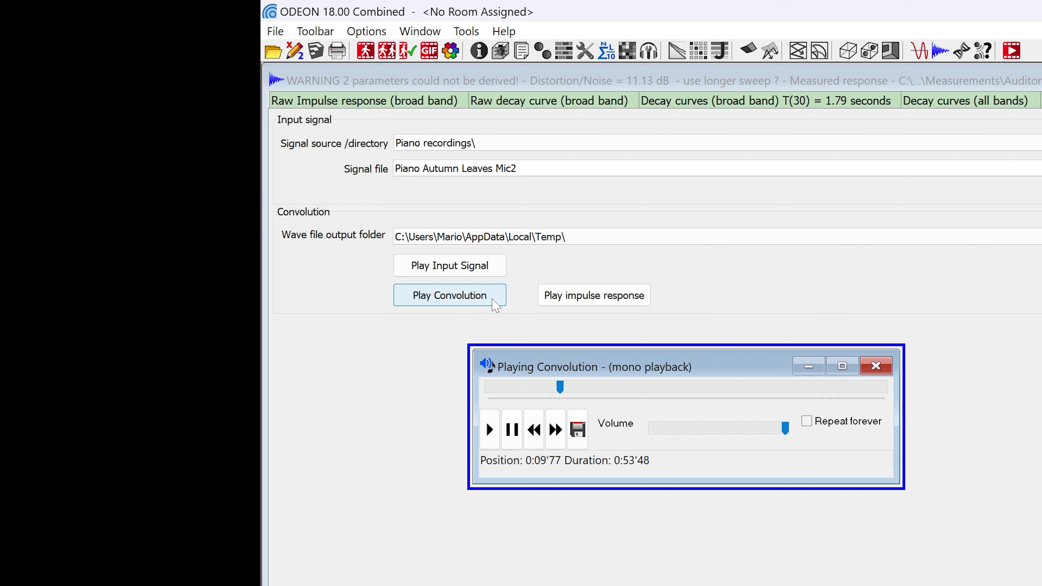
left_click(882, 372)
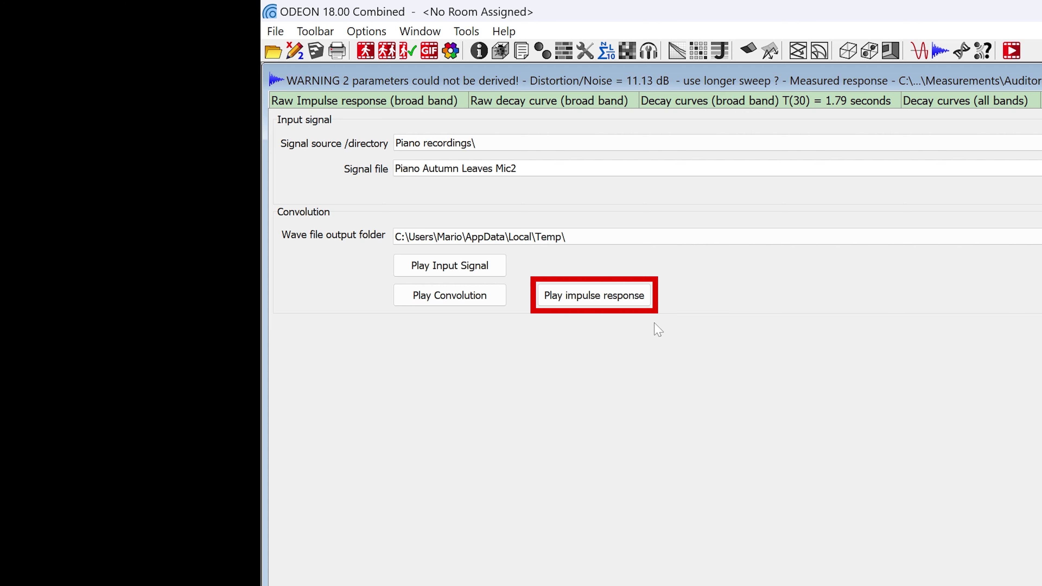
- Play the measured S1R1 impulse response and replay it once it finishes
left_click(584, 303)
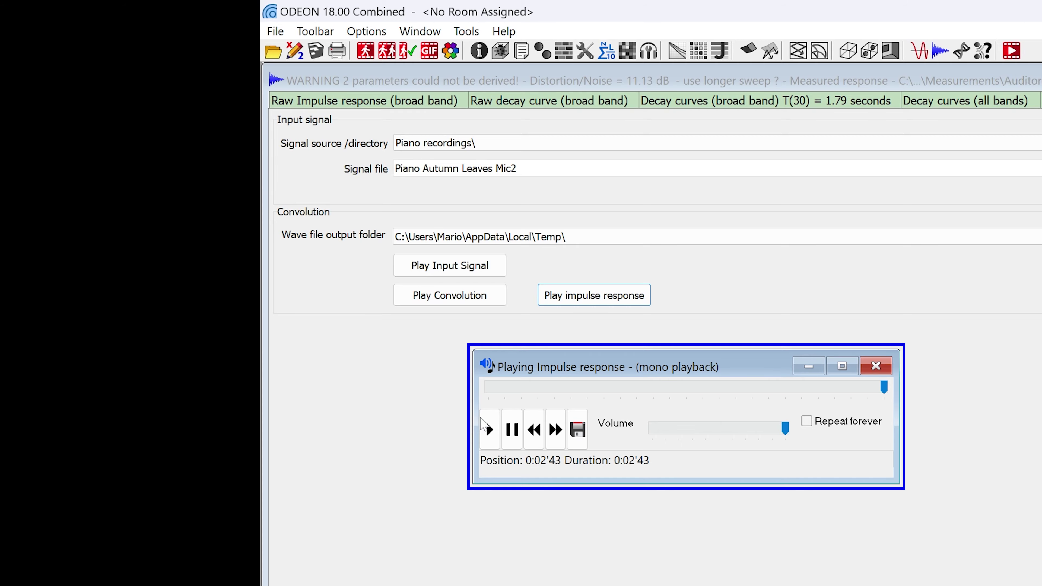
left_click(488, 427)
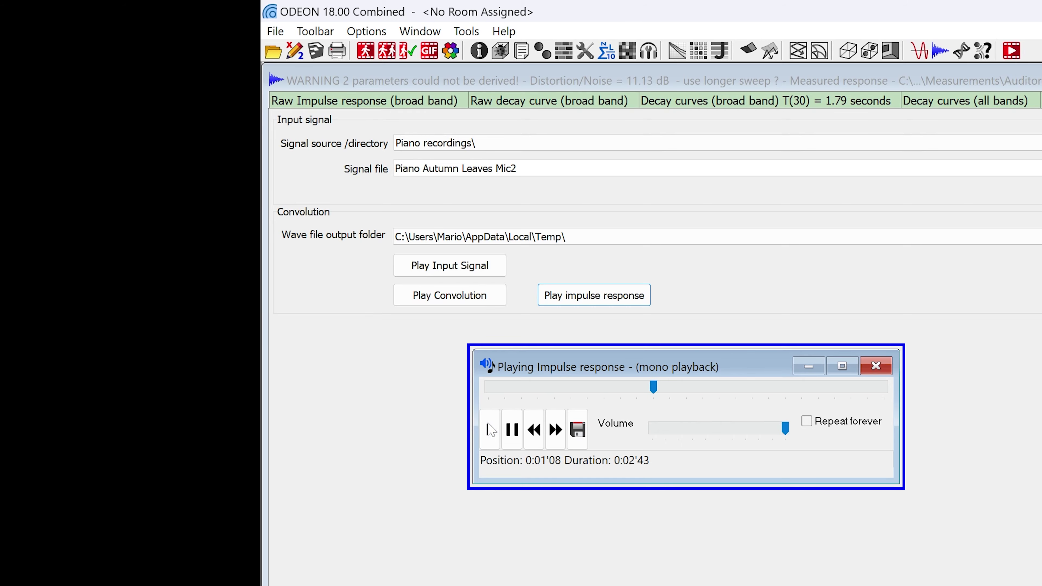